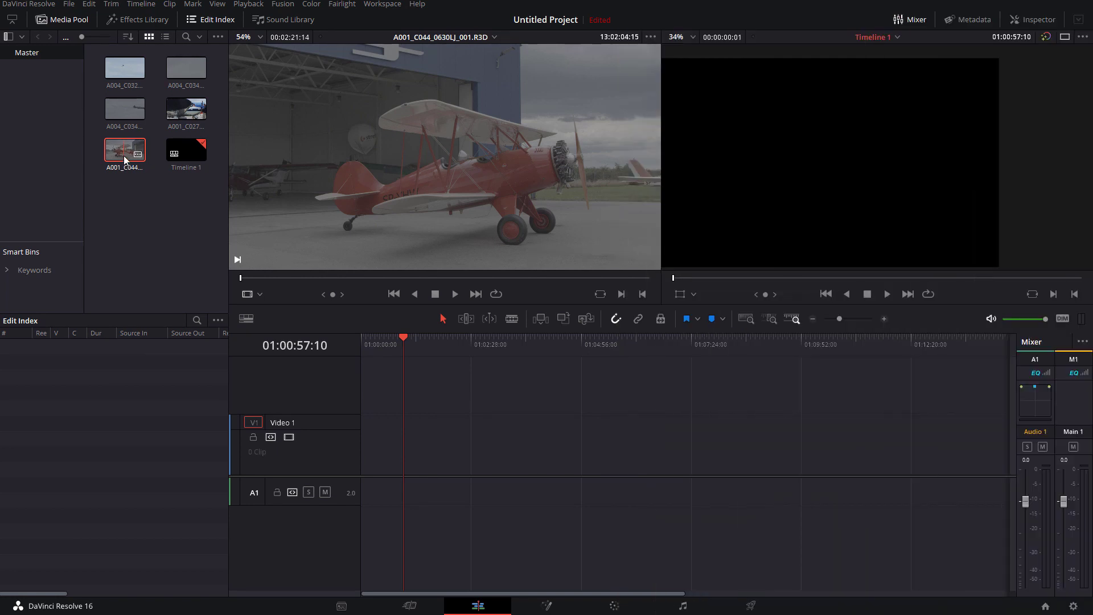
Step: Place A001_C044_0630LJ_001.R3D on Video 1 of Timeline 1 and scrub to another frame
left_click_drag(126, 162, 398, 439)
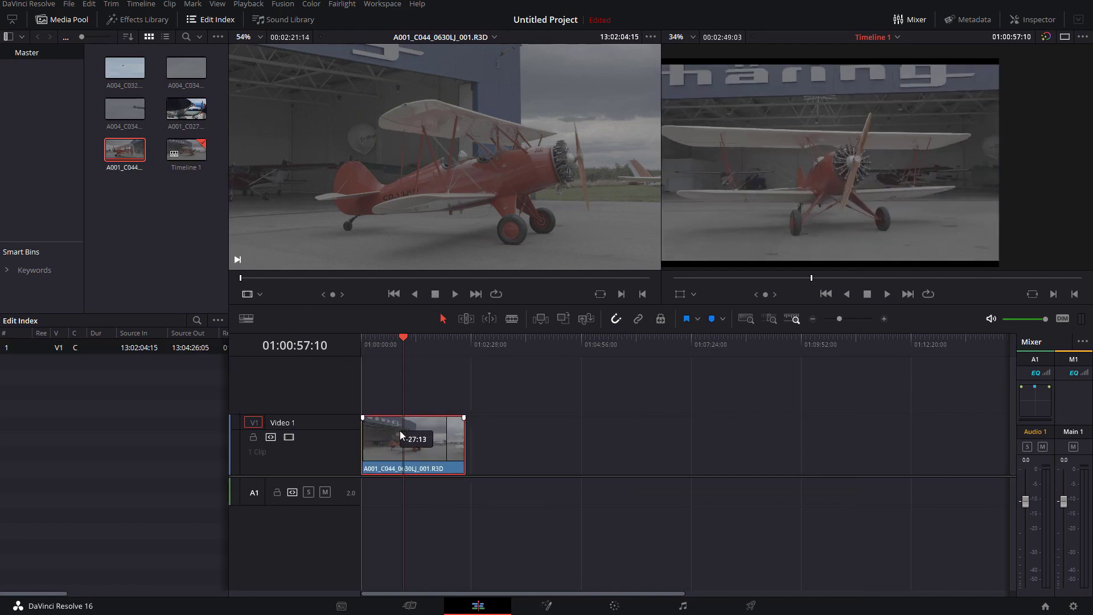
mouse_move(379, 340)
left_mouse_down()
mouse_move(365, 340)
mouse_move(416, 340)
left_mouse_up()
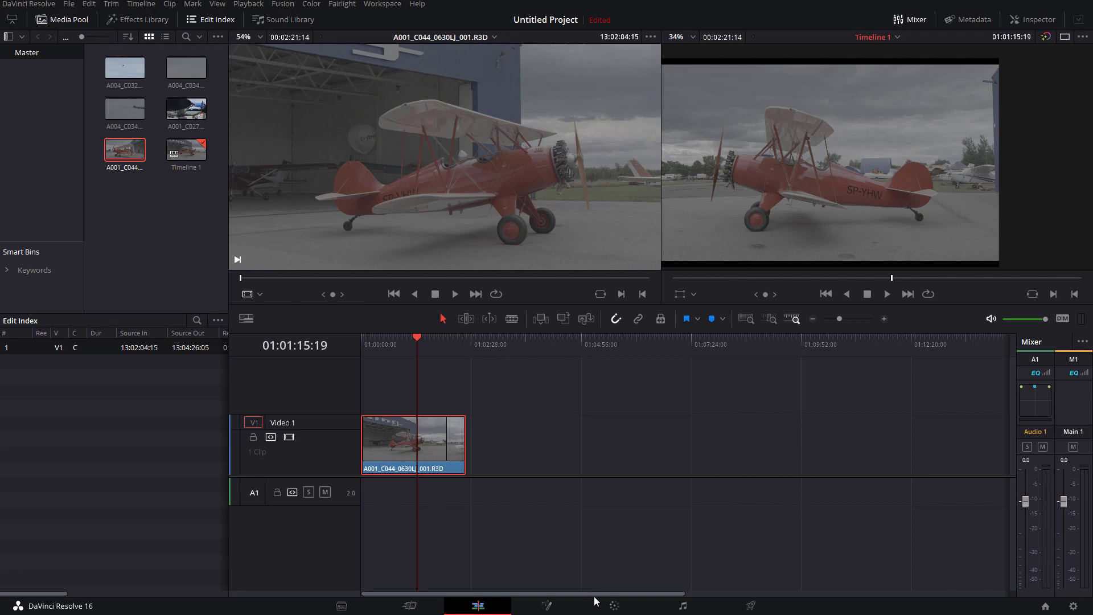
Step: Bring the biplane clip into the Color page, check Curves, and show its Camera Raw settings
left_click(617, 603)
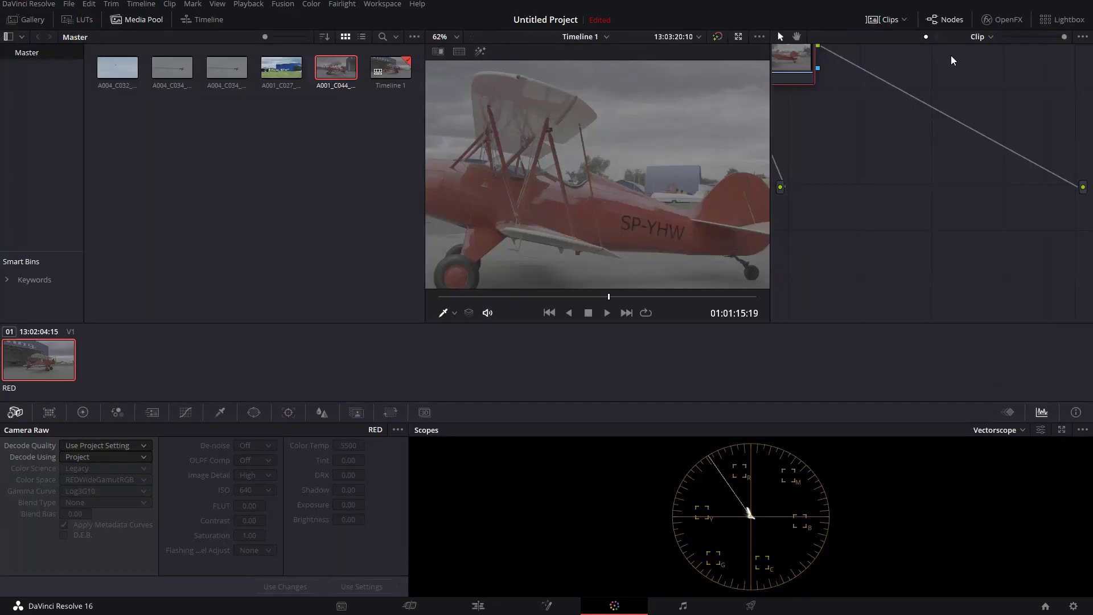
left_click(1062, 37)
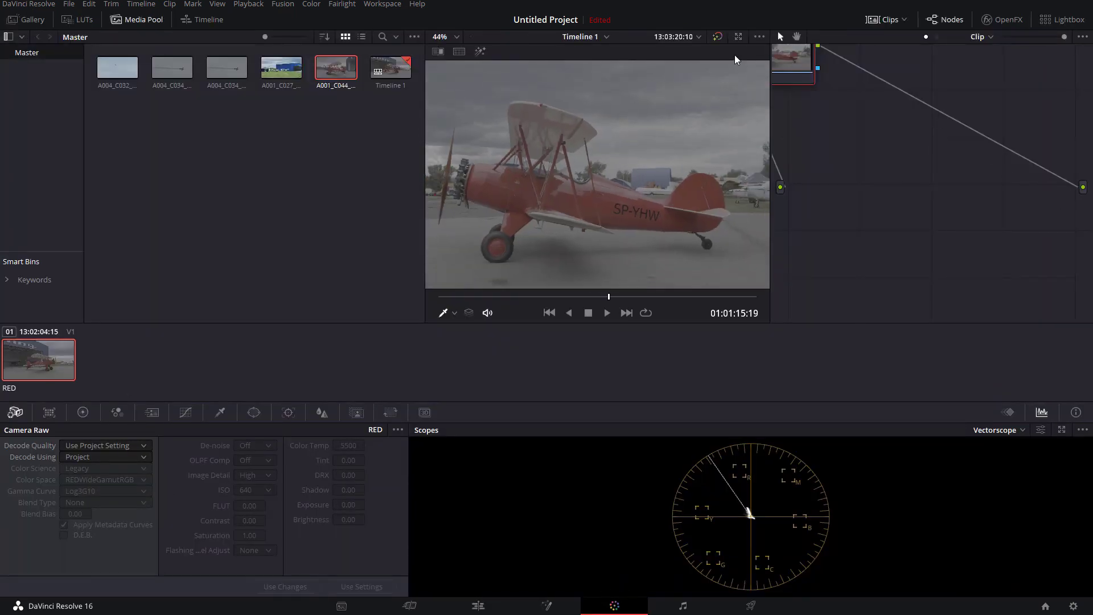
left_click(738, 37)
scroll(642, 166, "up", 3)
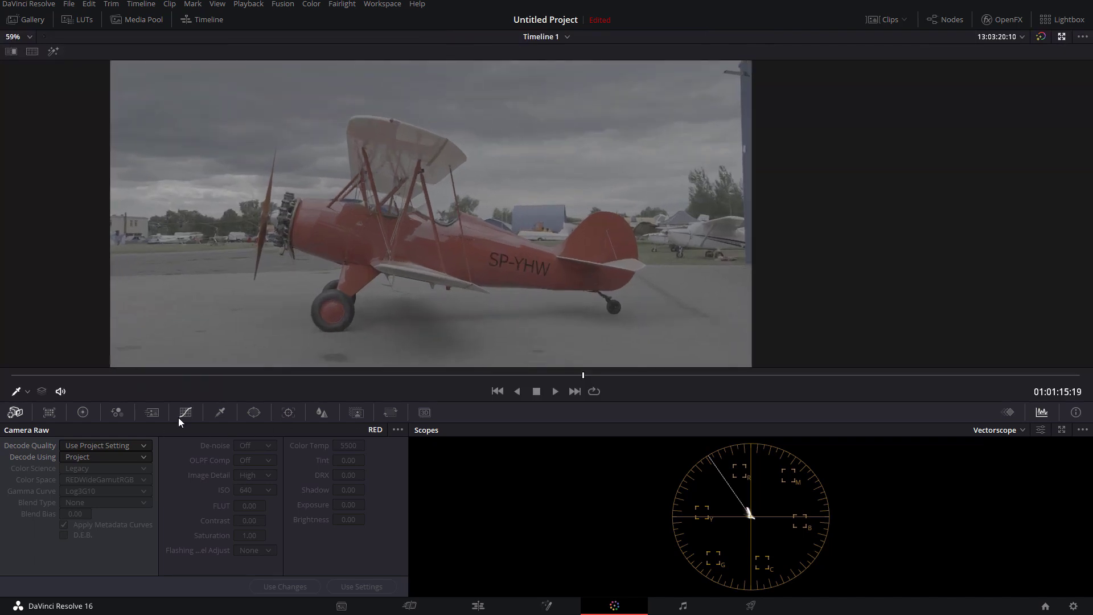
left_click(182, 413)
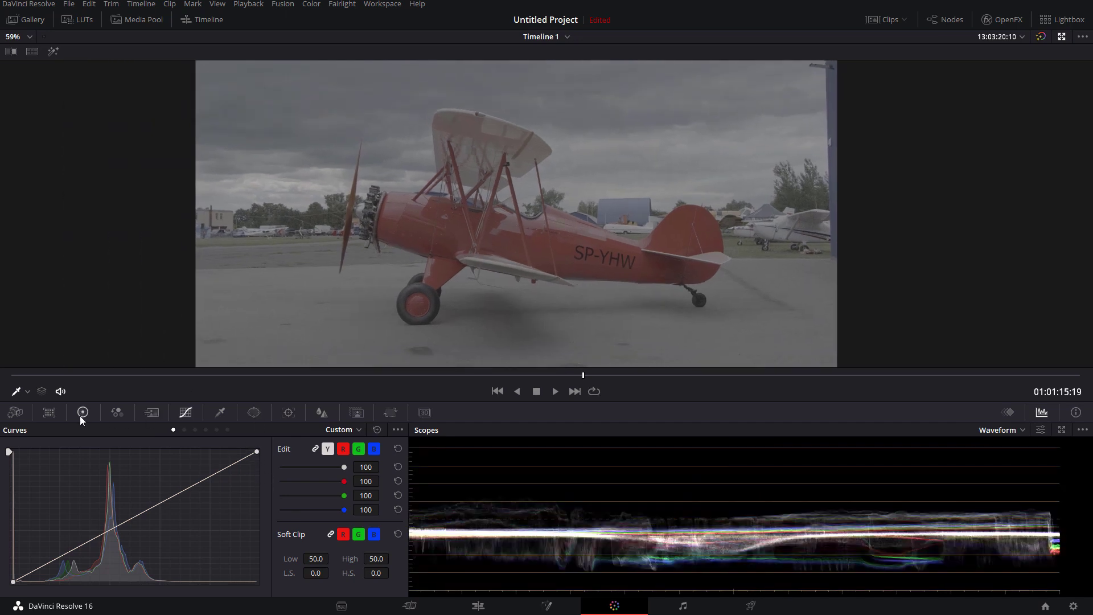
scroll(297, 275, "down", 2)
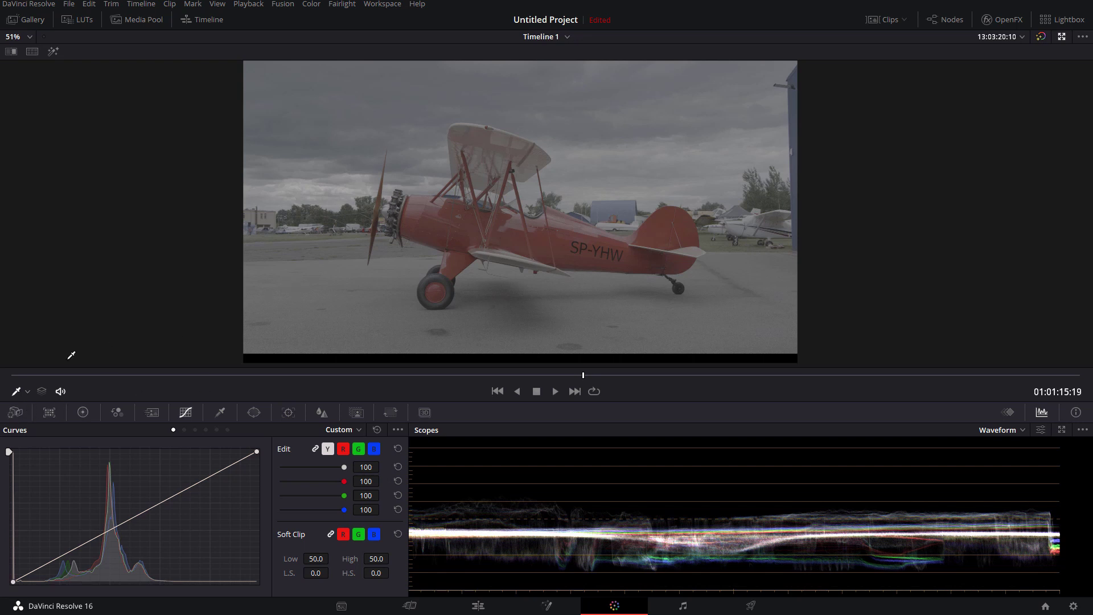
left_click(16, 412)
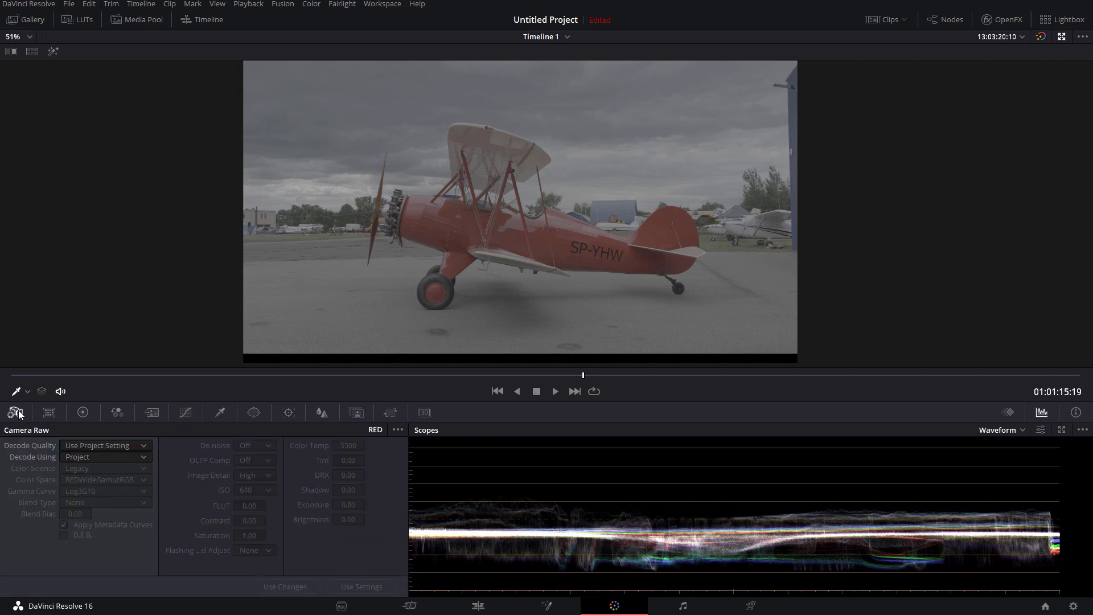
Step: Set the Camera Raw Decode Using option to Clip
left_click(136, 456)
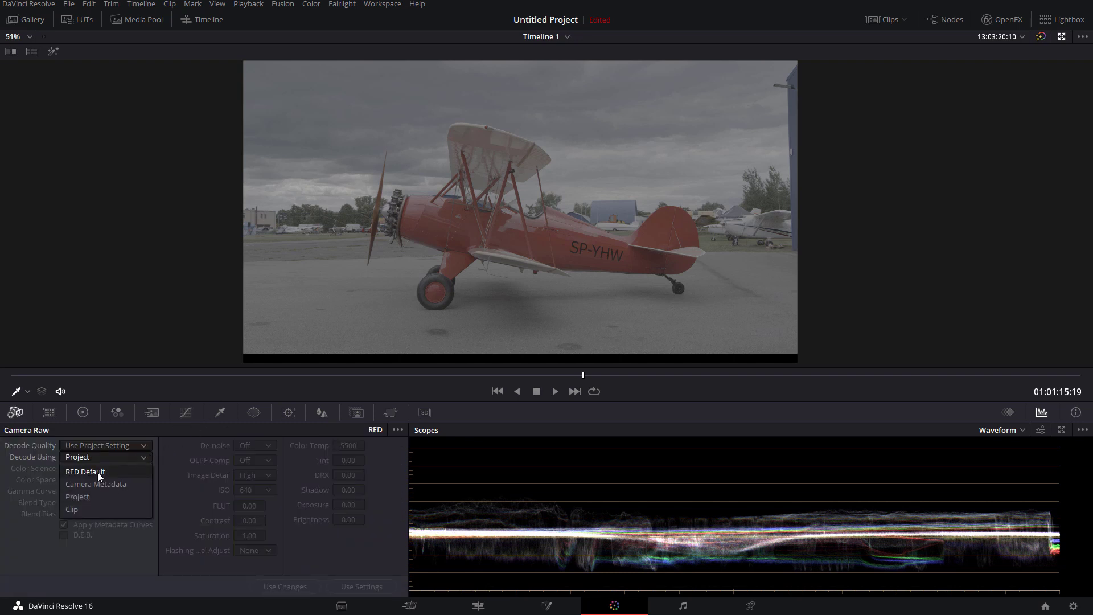
left_click(71, 509)
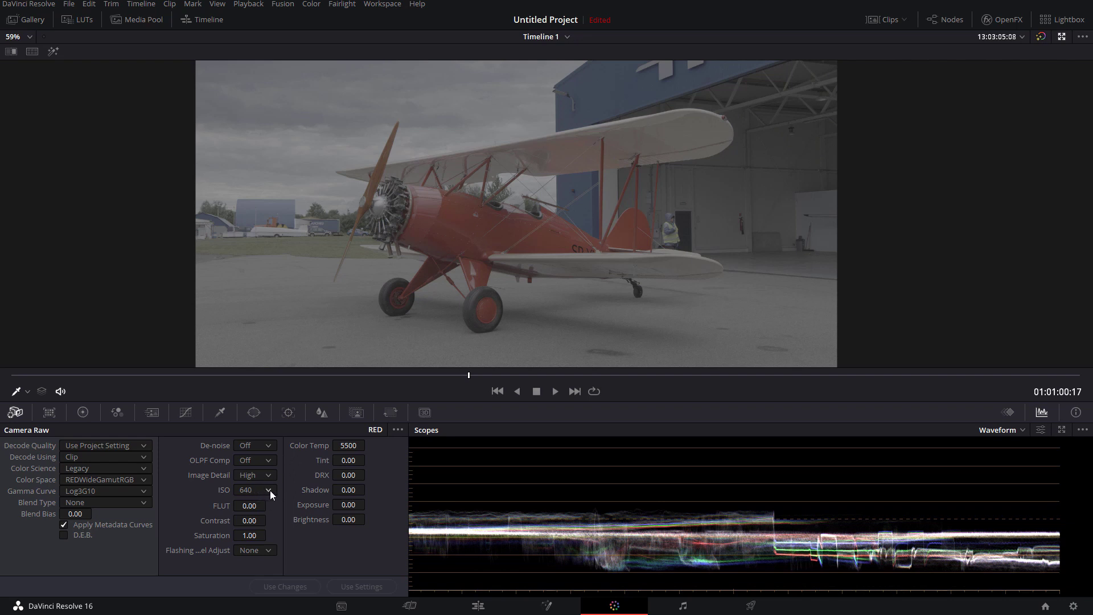
Step: Try the raw ISO at 50, then at 12800
left_click(270, 490)
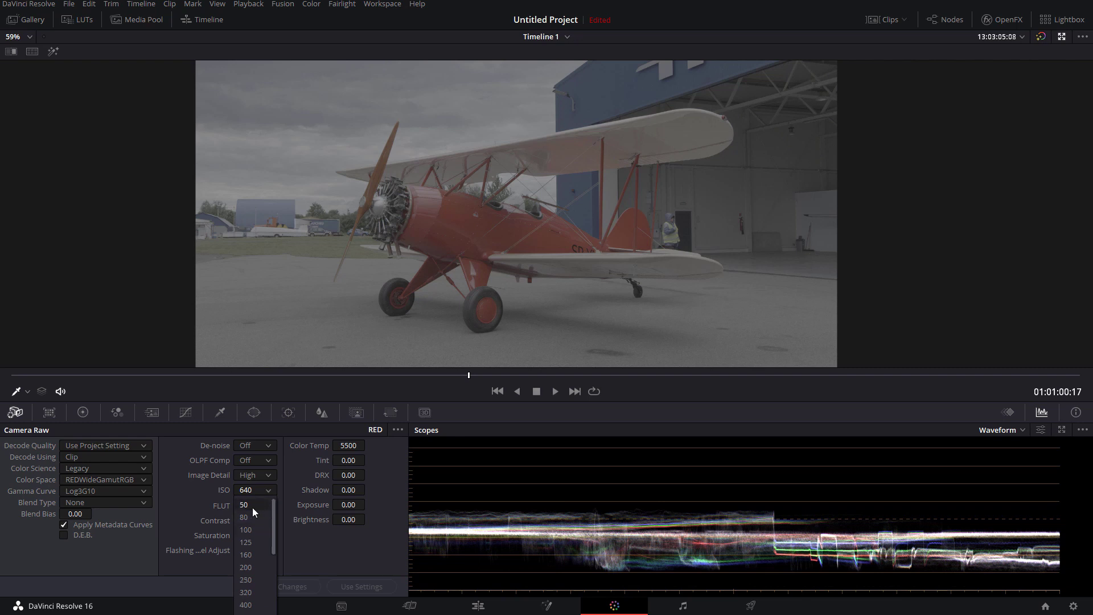
left_click(251, 507)
left_click(267, 490)
scroll(259, 515, "down", 4)
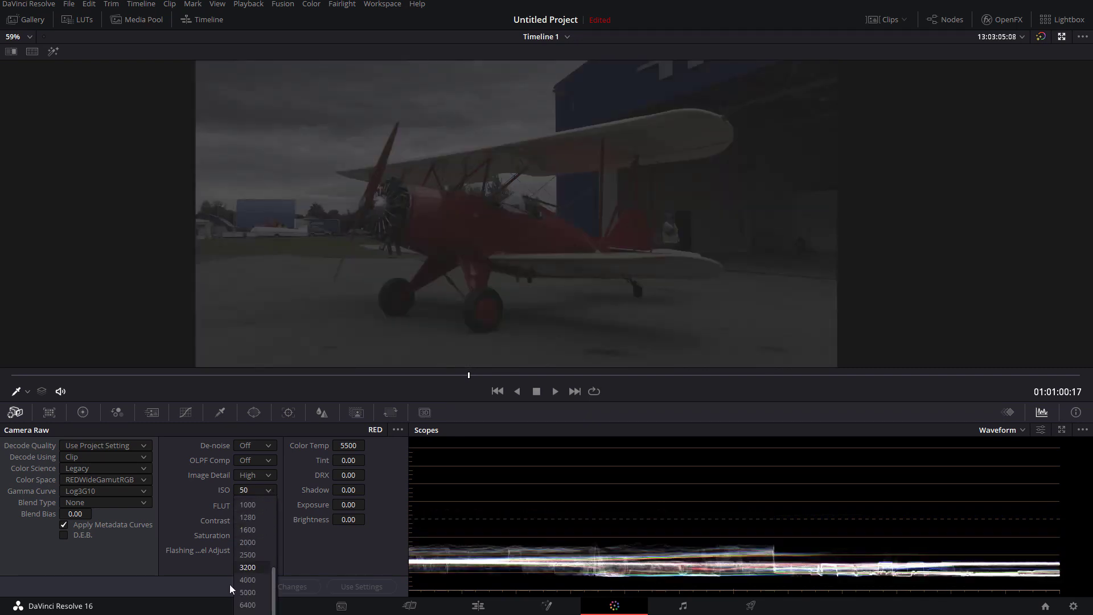
scroll(256, 610, "down", 2)
left_click(253, 605)
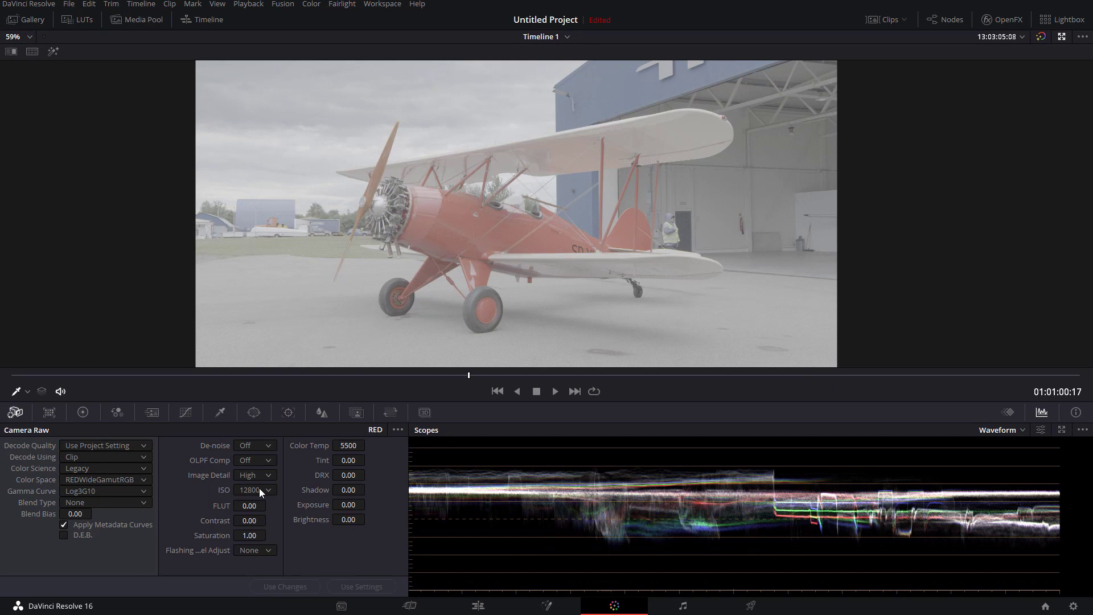
Step: Review the clip's exposure in full screen, then settle the ISO at 800
left_click(260, 490)
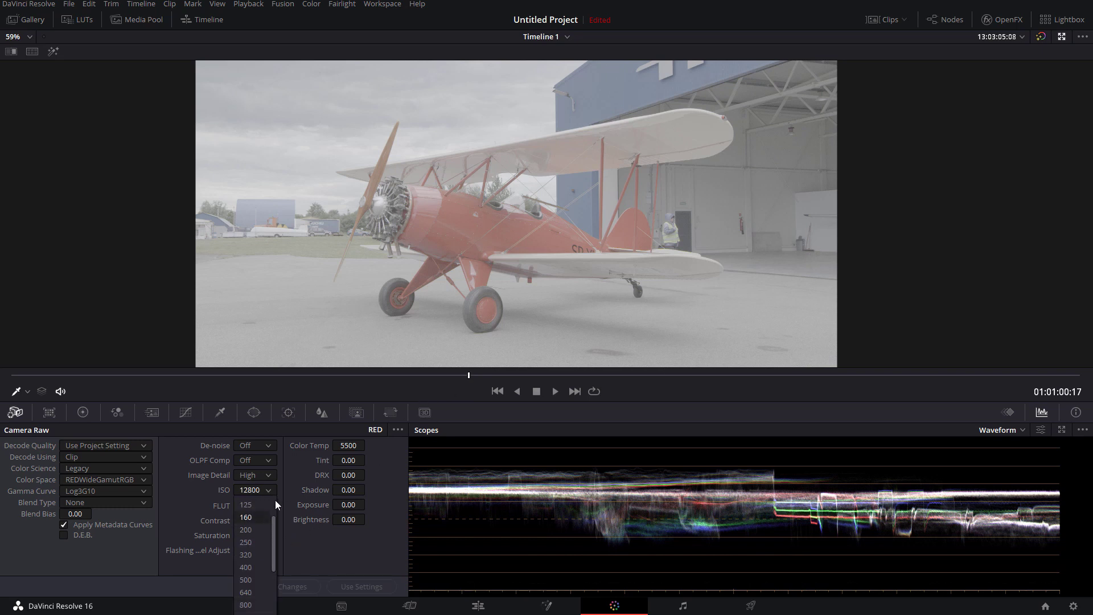
left_click_drag(476, 376, 525, 377)
key("ctrl+f")
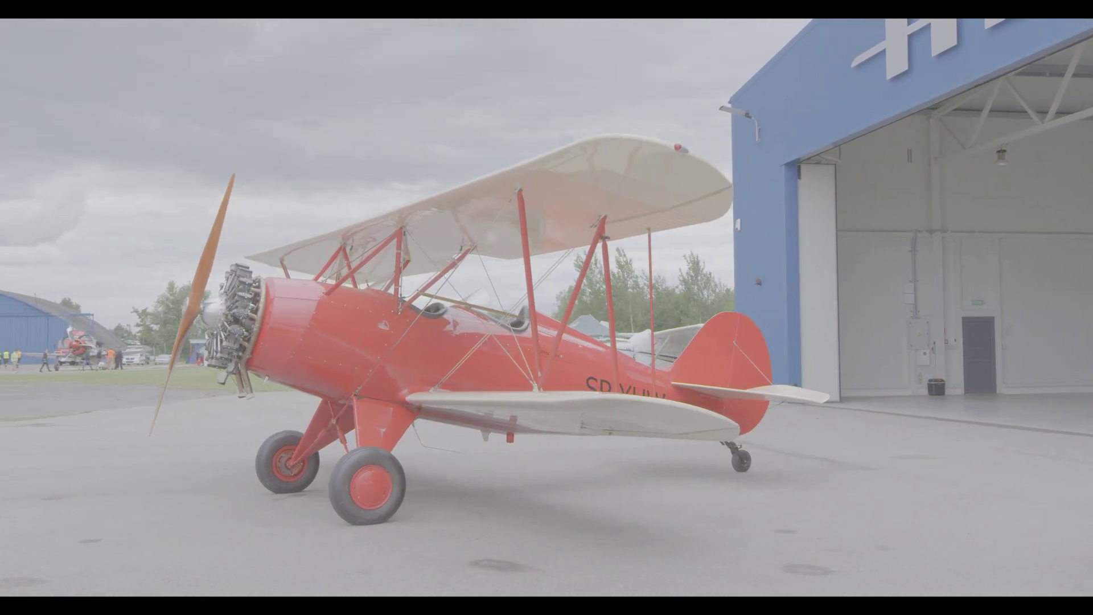
key("Escape")
left_click(275, 493)
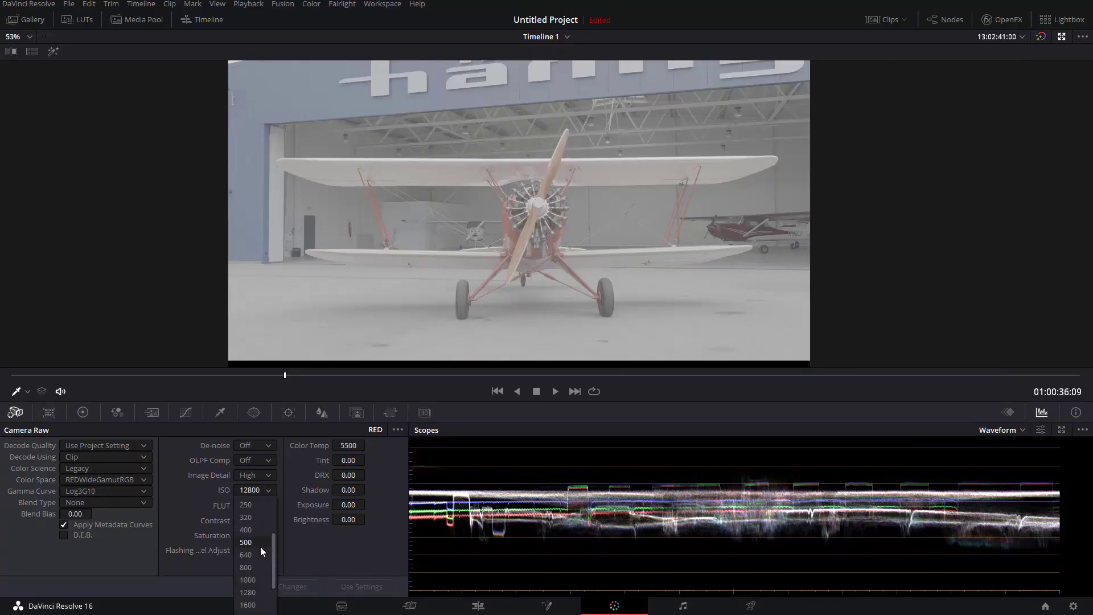
left_click(251, 571)
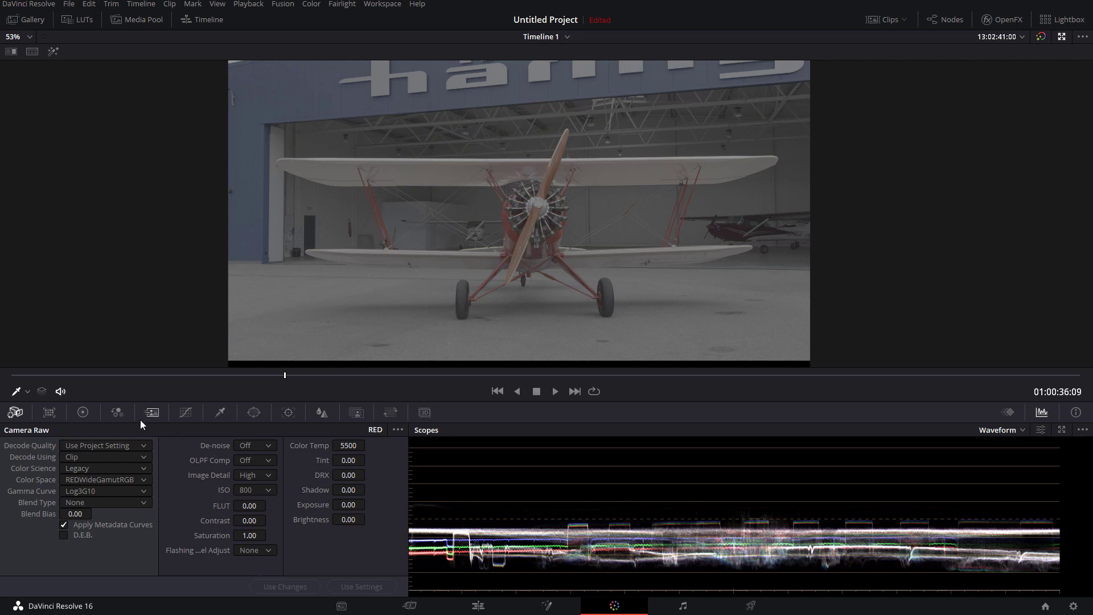
Step: Shape an S-curve by pulling in the white point and lowering a shadow point
left_click(185, 412)
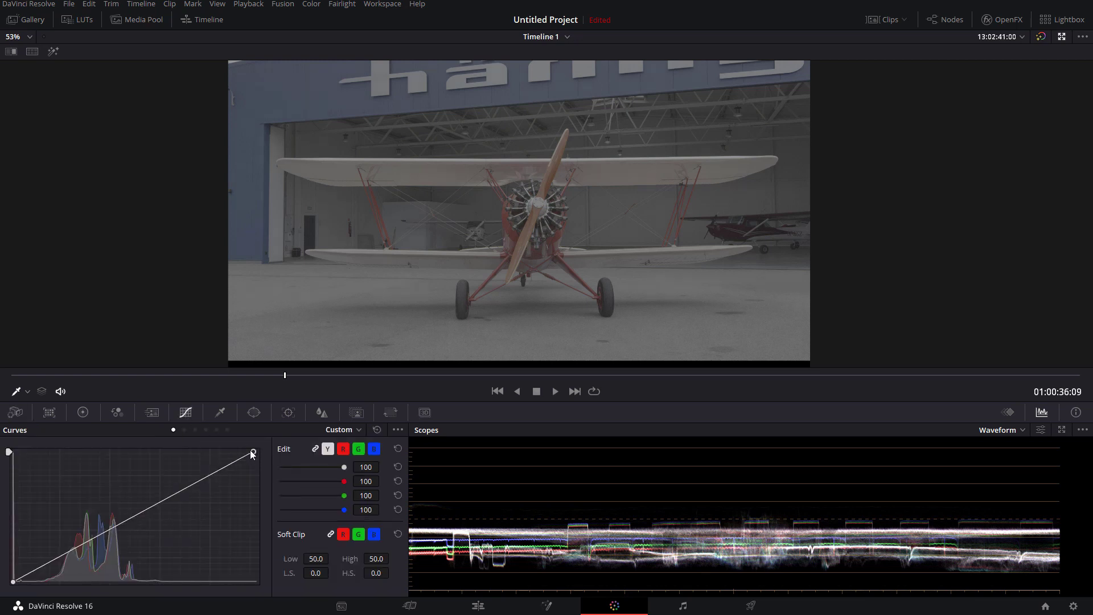
left_click_drag(252, 450, 180, 452)
left_click_drag(411, 376, 501, 378)
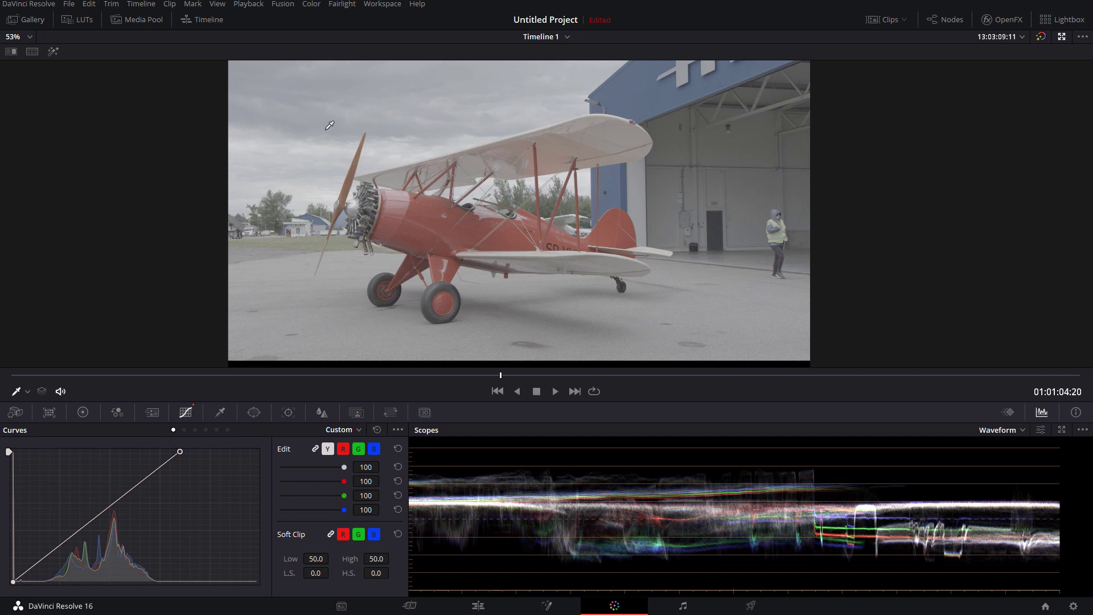
mouse_move(180, 452)
left_mouse_down()
mouse_move(217, 449)
mouse_move(158, 464)
left_mouse_up()
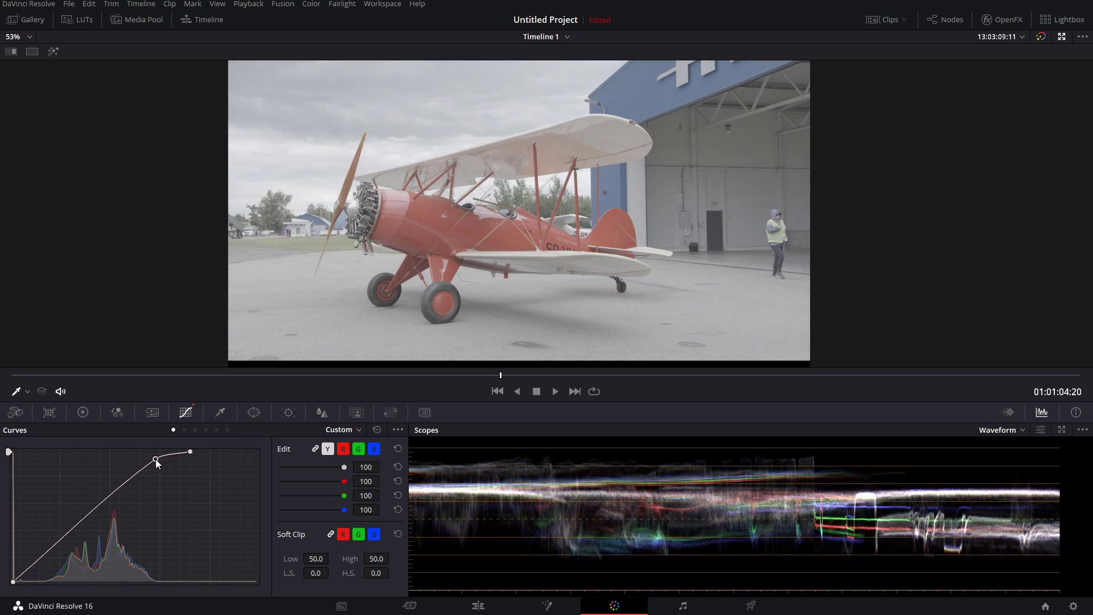
left_click_drag(54, 548, 54, 578)
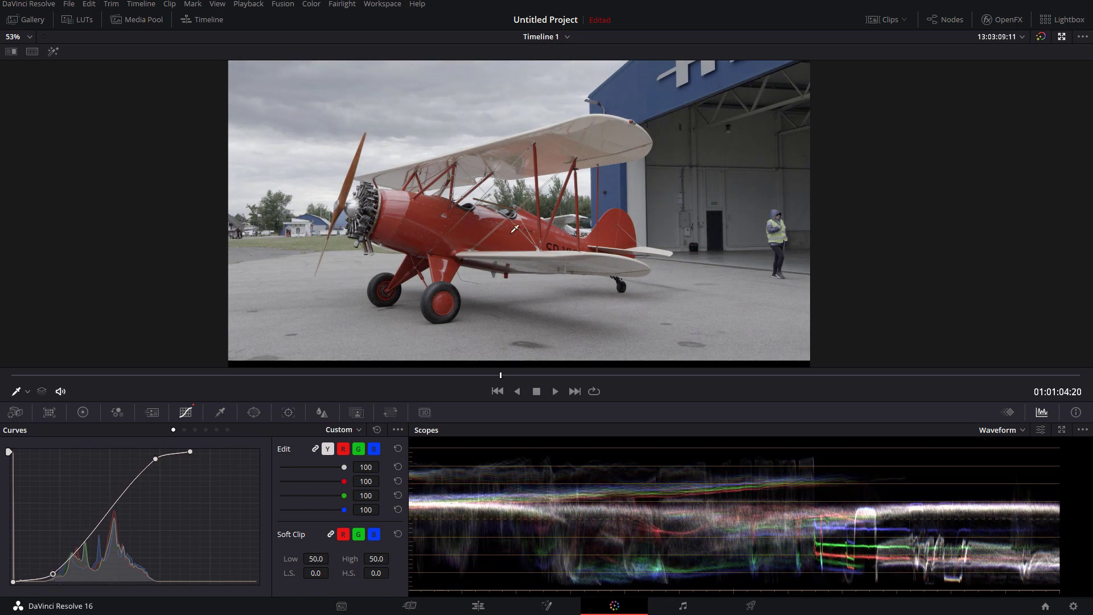
scroll(484, 269, "down", 1)
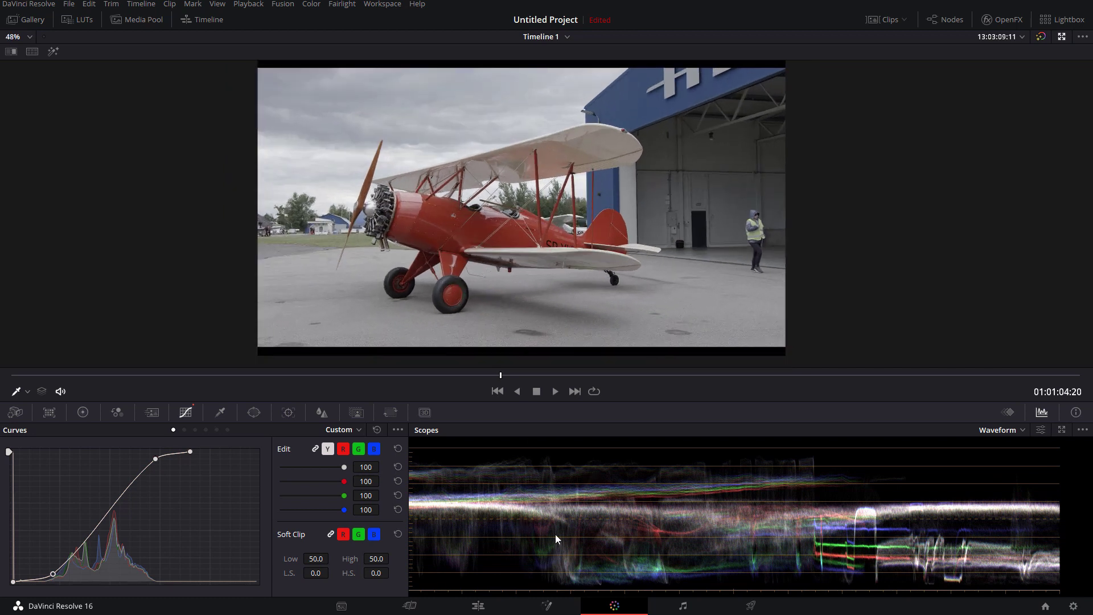
Step: Toggle node 01 off and back on to compare the grade with the ungraded clip
key("alt+f")
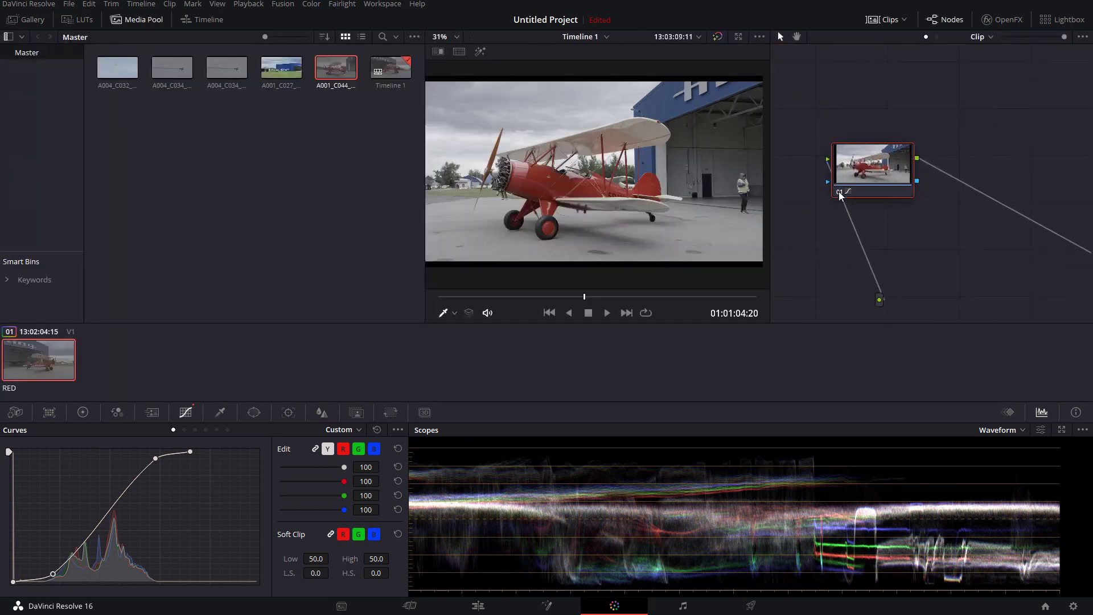
left_click(840, 193)
left_click(840, 193)
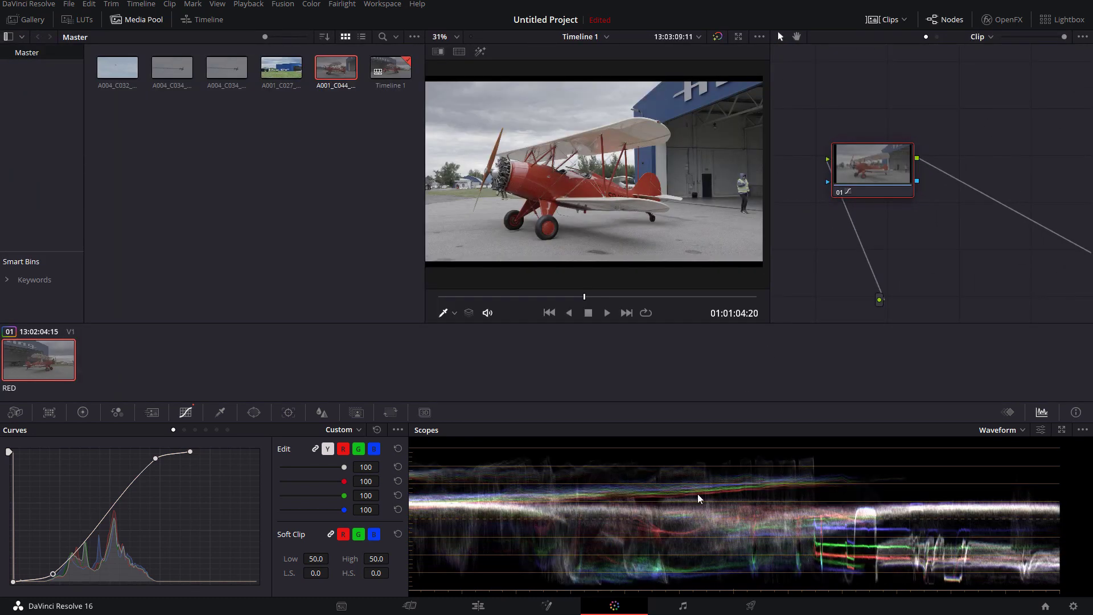
left_click(738, 37)
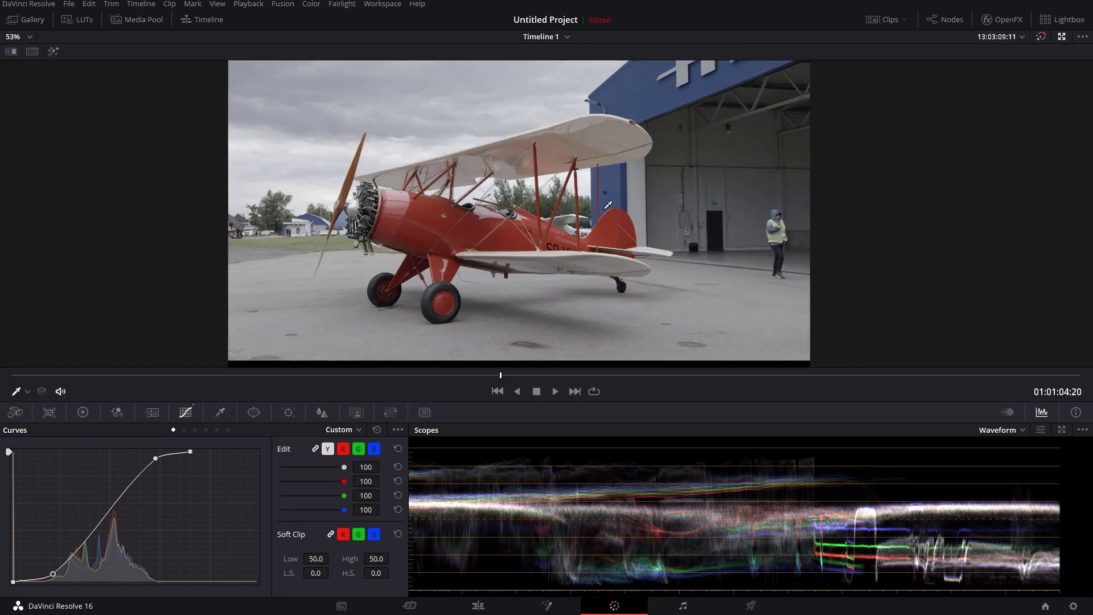
Step: Drag the Log Shadow master wheel down to -0.03 and zoom in to inspect
left_click(82, 412)
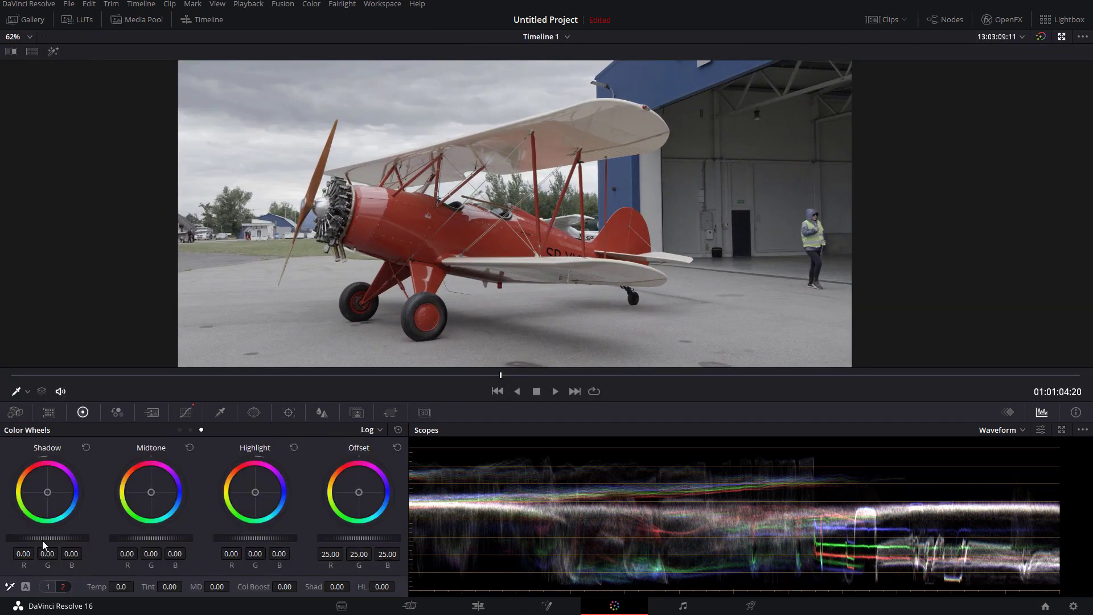
left_click_drag(50, 538, 40, 538)
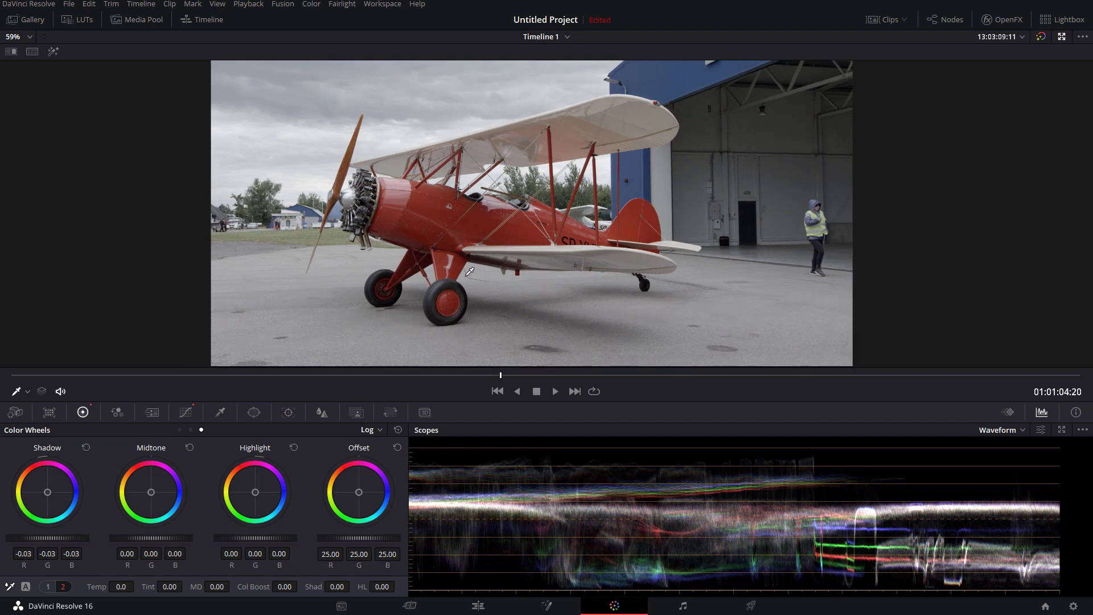
scroll(470, 271, "up", 5)
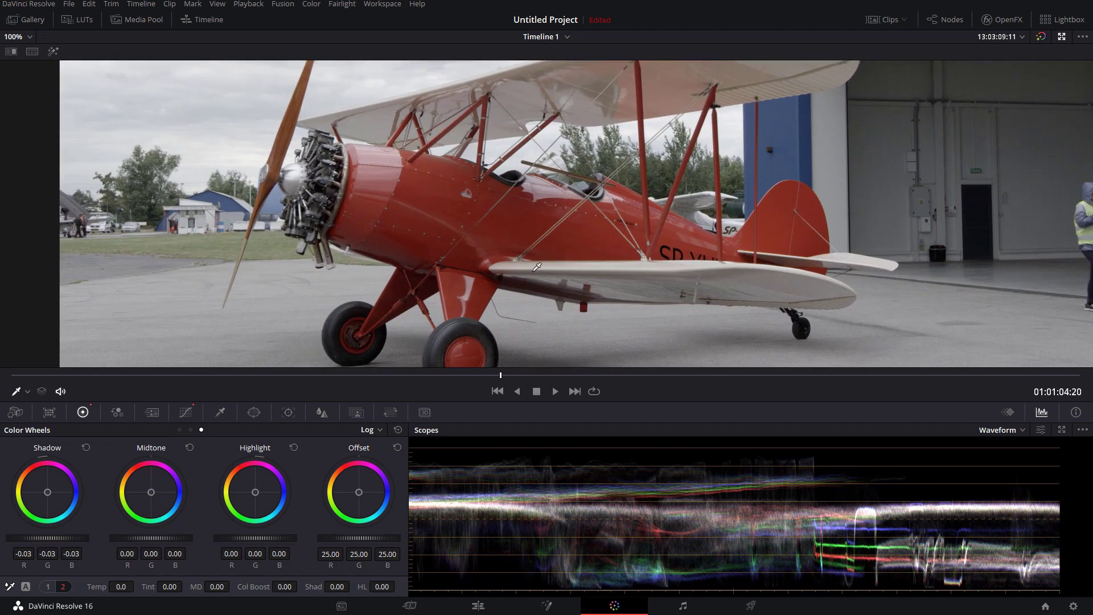
scroll(537, 267, "up", 1)
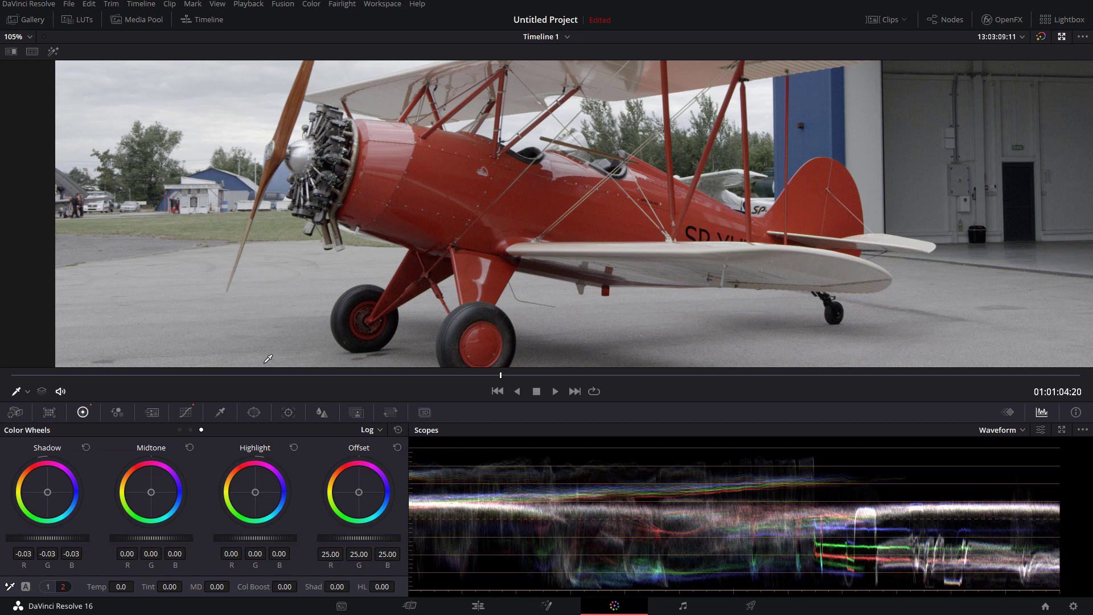
scroll(442, 223, "down", 2)
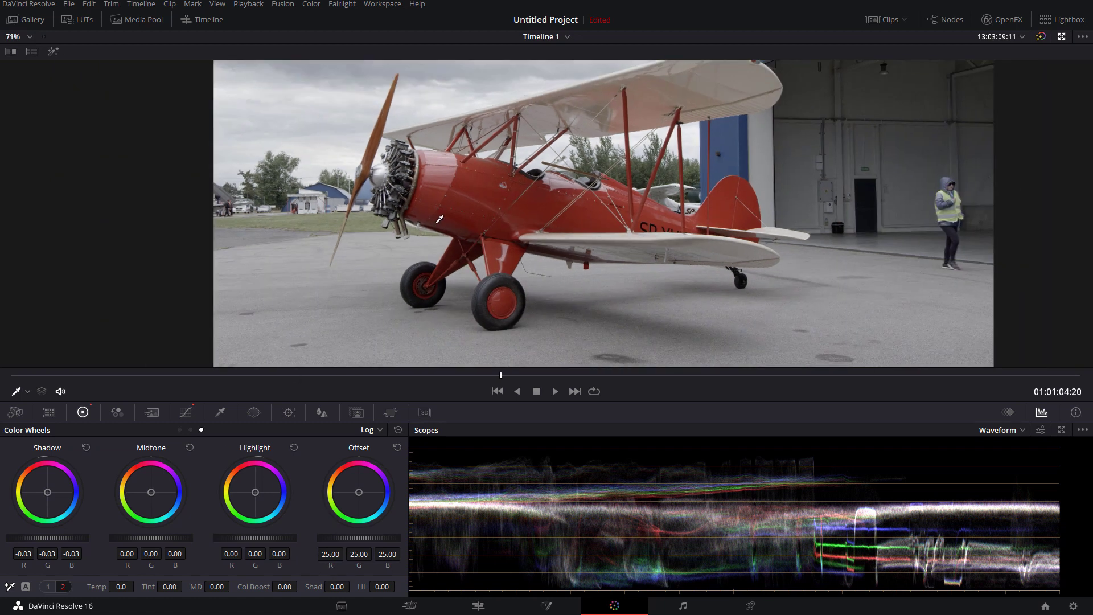
scroll(388, 225, "down", 1)
scroll(331, 225, "down", 2)
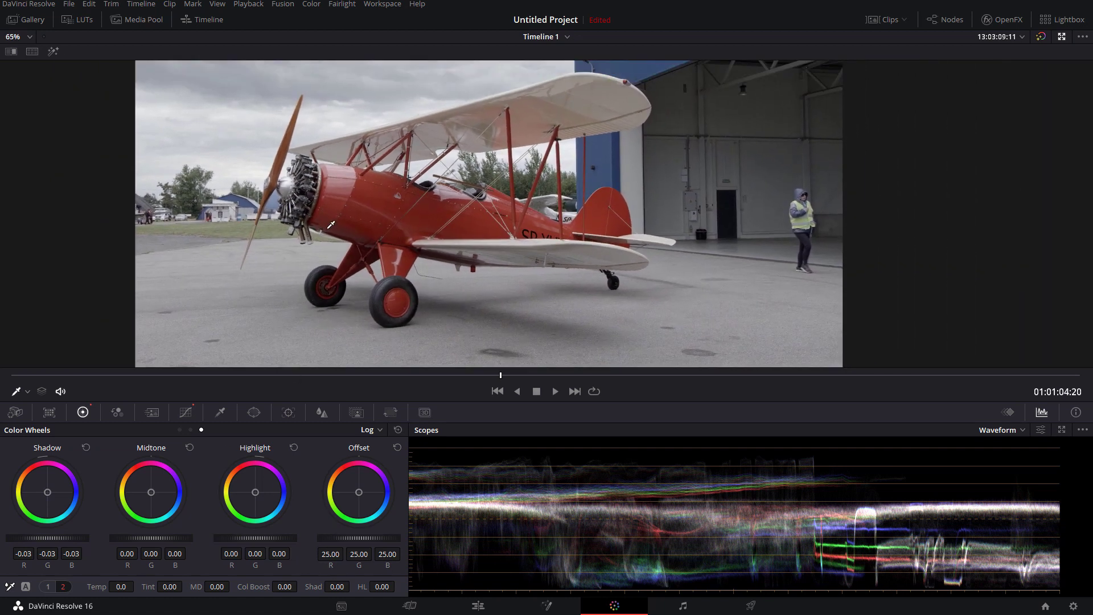
left_click(48, 587)
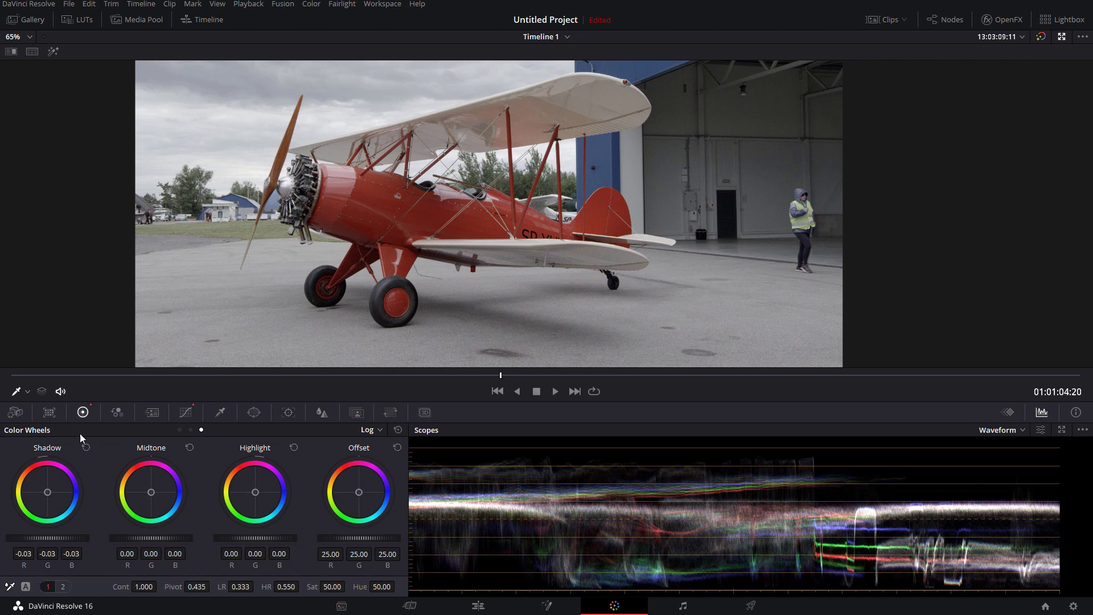
Step: Switch to Primaries Wheels and raise saturation from 50 to 100
left_click(180, 429)
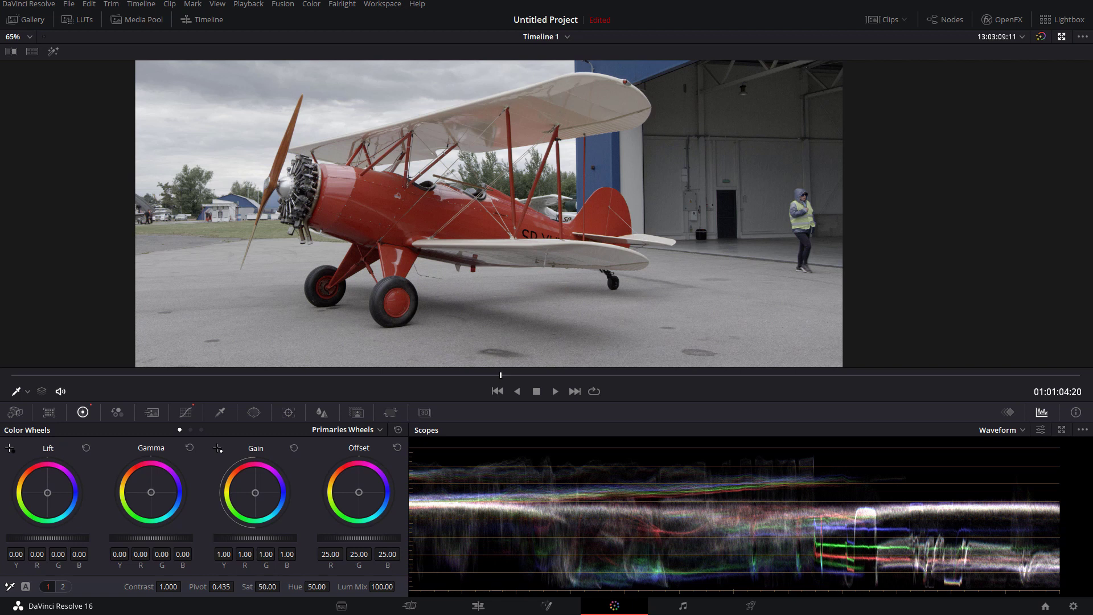
left_click_drag(262, 587, 263, 581)
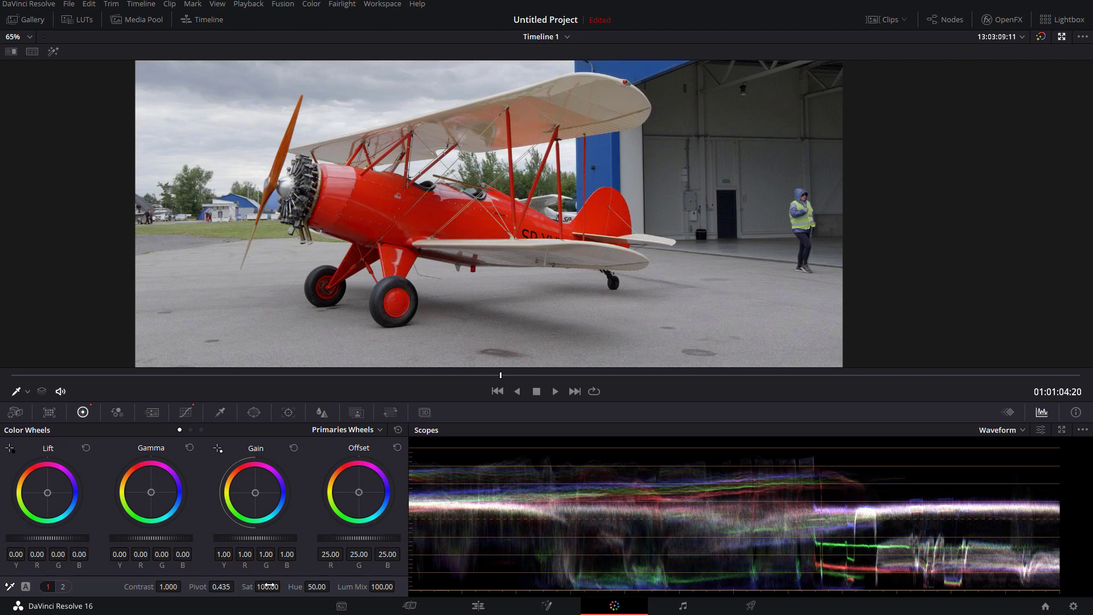
Step: Undo the saturation boost, then try Col Boost at 100 and reset it to 0
key("ctrl+z")
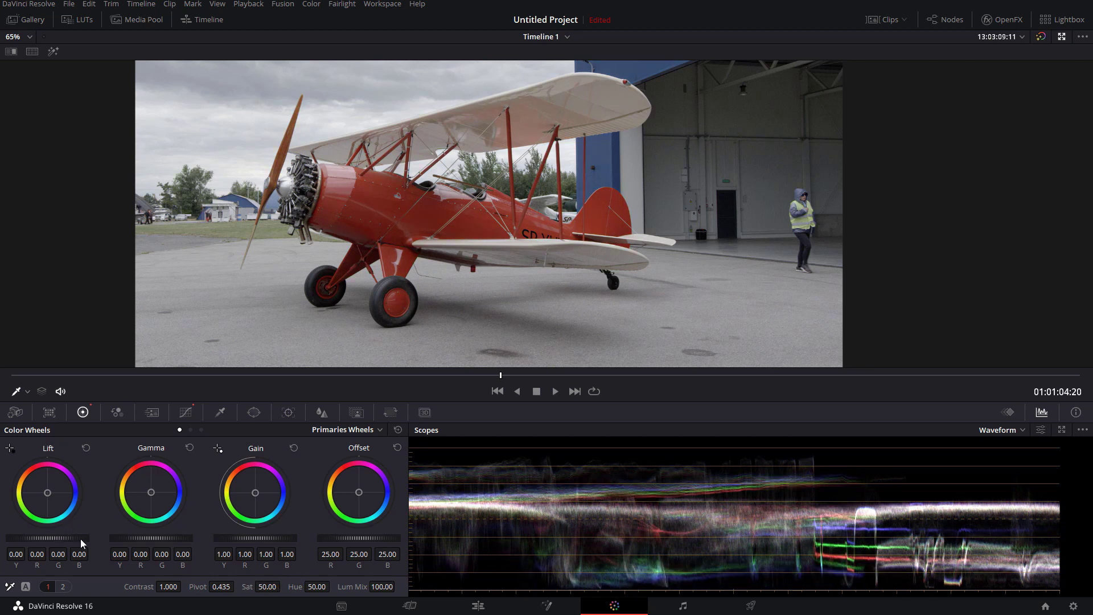
left_click(64, 587)
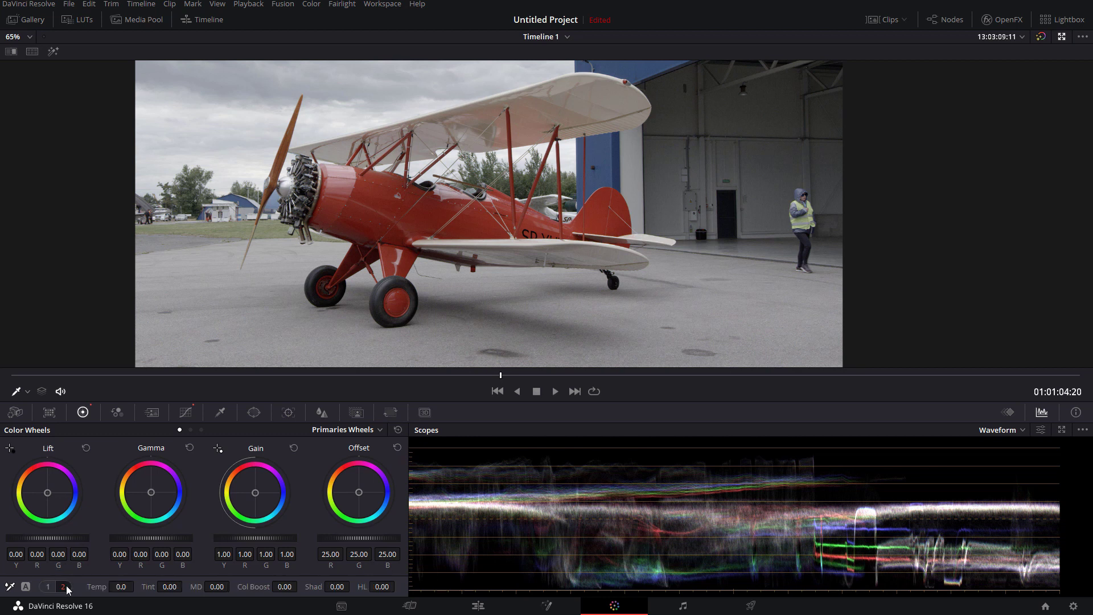
left_click_drag(282, 588, 301, 585)
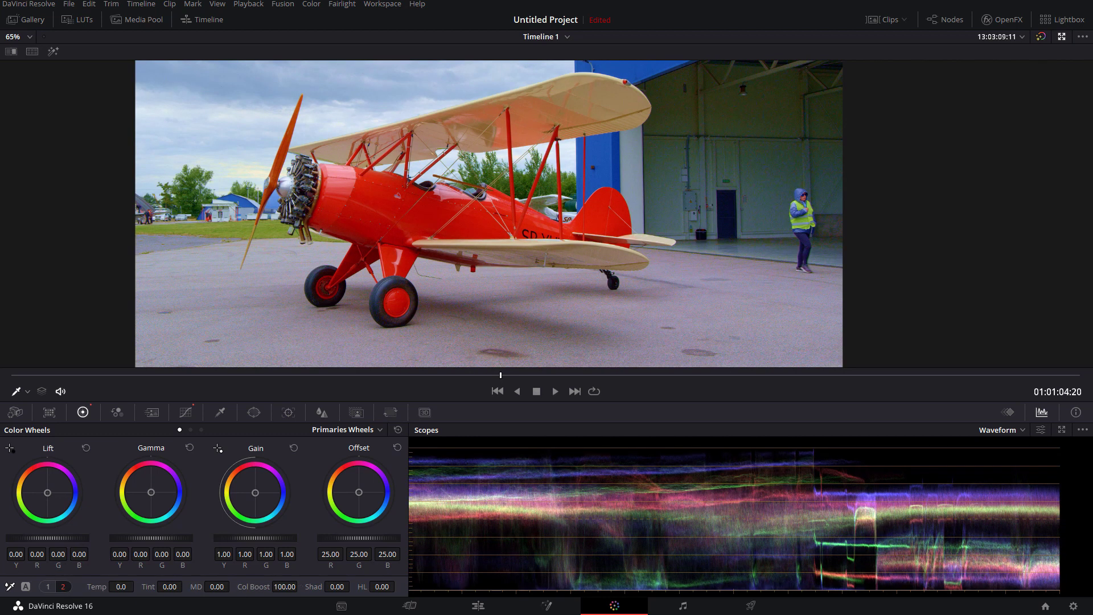
left_click(402, 432)
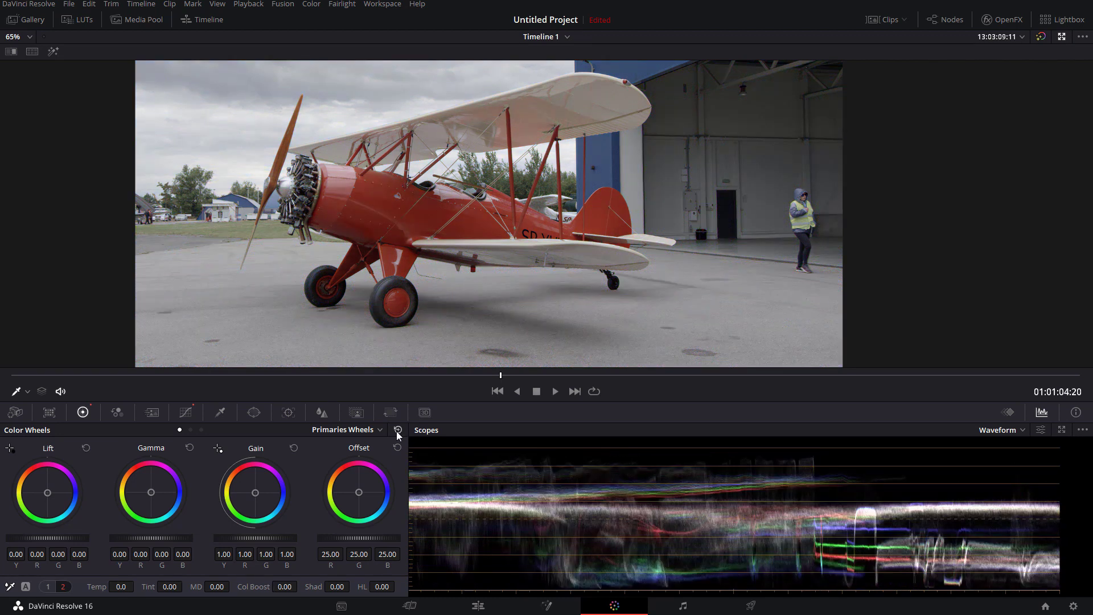
Step: Add a second copy of the biplane clip to Video 1 and return to Color
left_click(1062, 37)
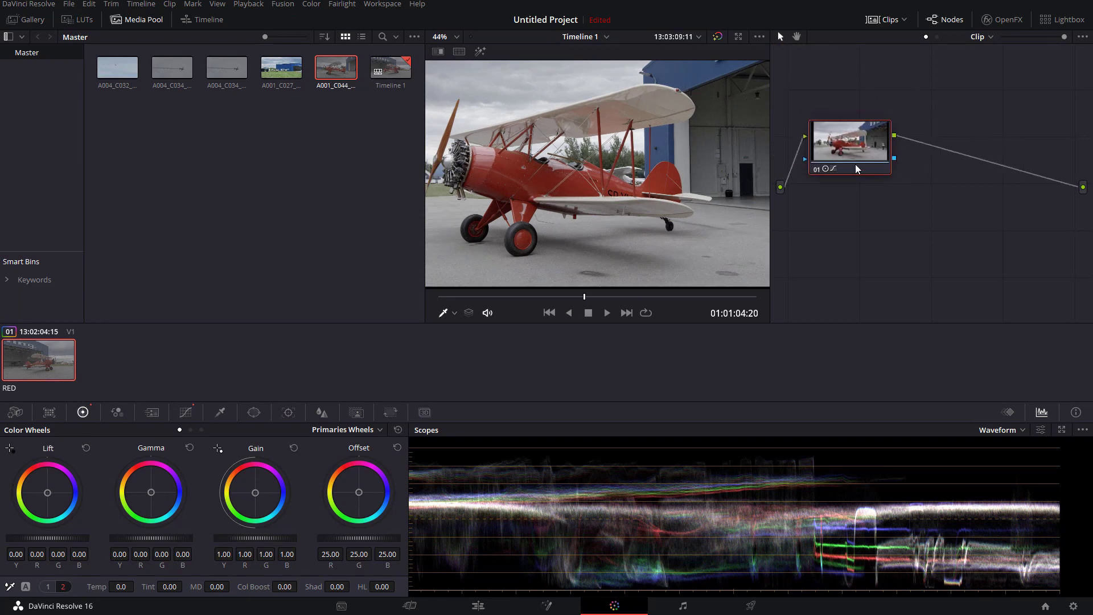
left_click(478, 608)
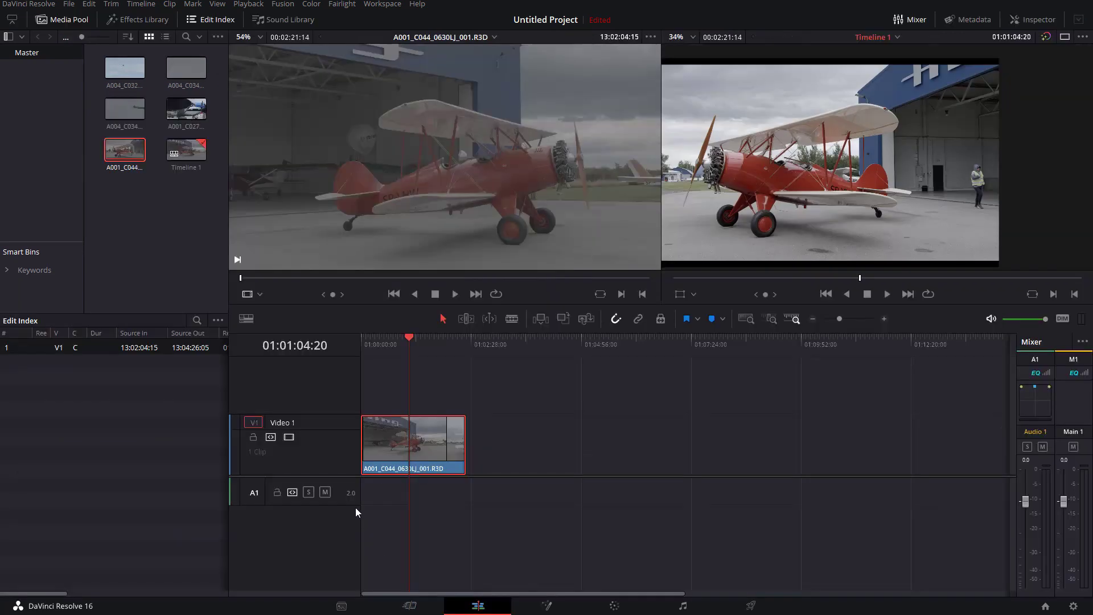
left_click_drag(528, 346, 398, 337)
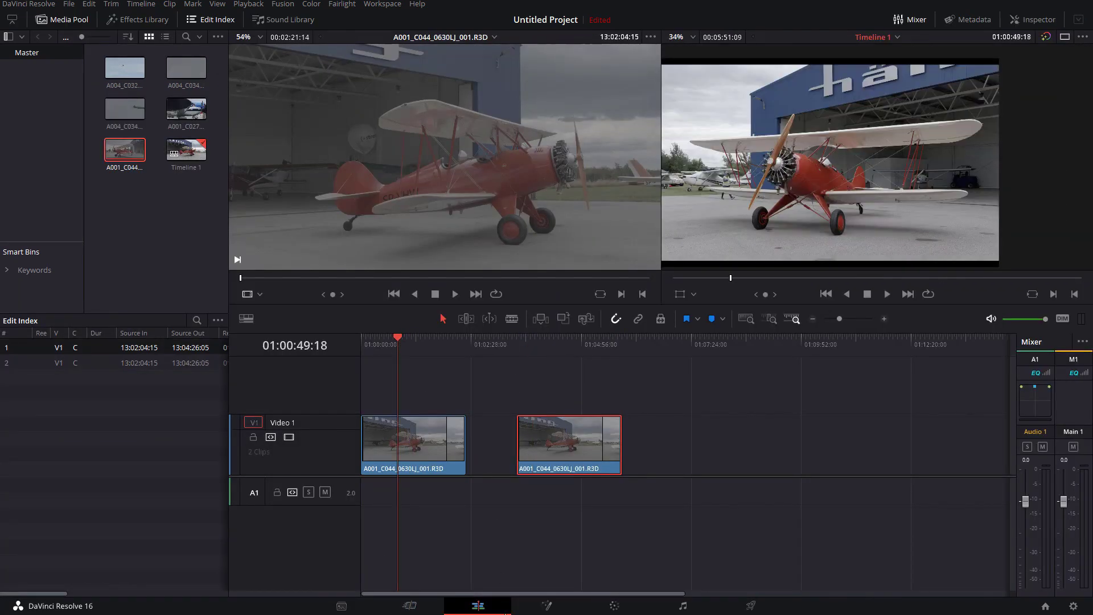
key("shift+6")
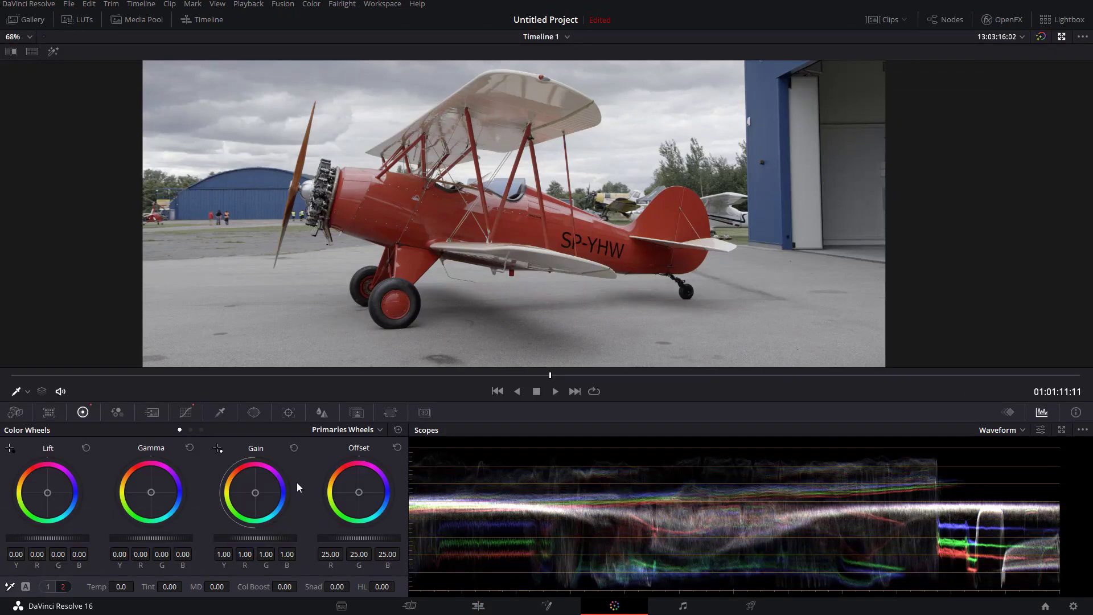
Step: Raise Sat to 100 on the first biplane copy
left_click(49, 587)
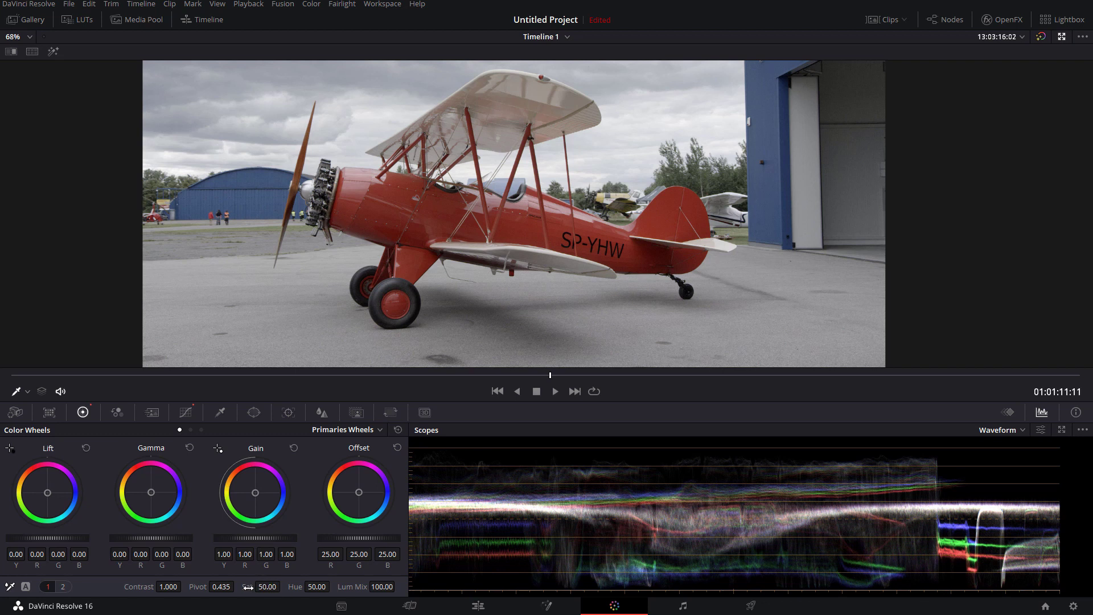
left_click_drag(267, 586, 342, 587)
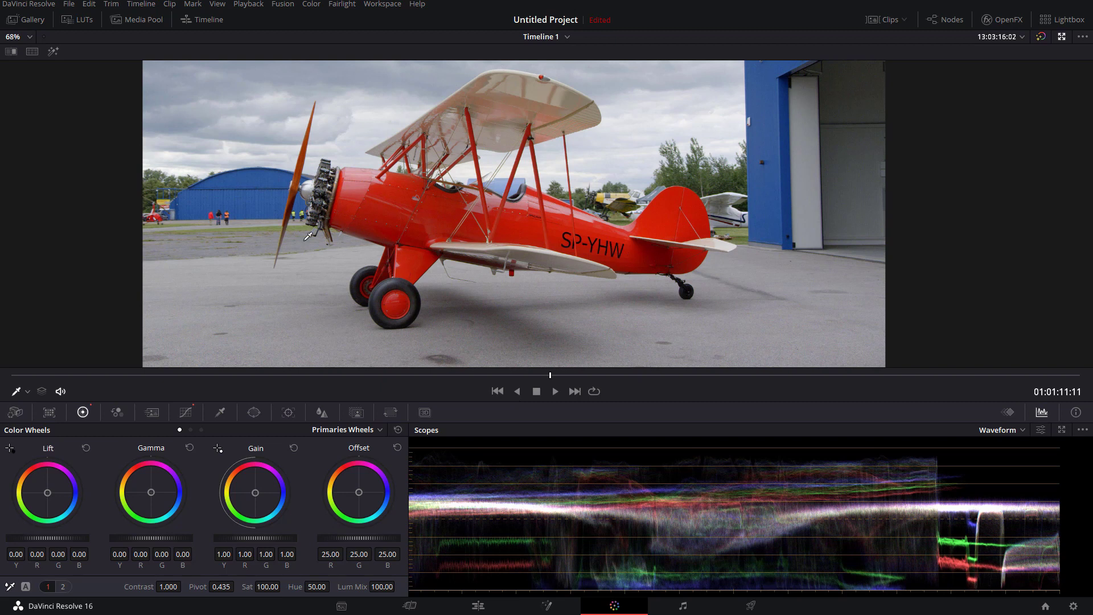
scroll(311, 239, "down", 1)
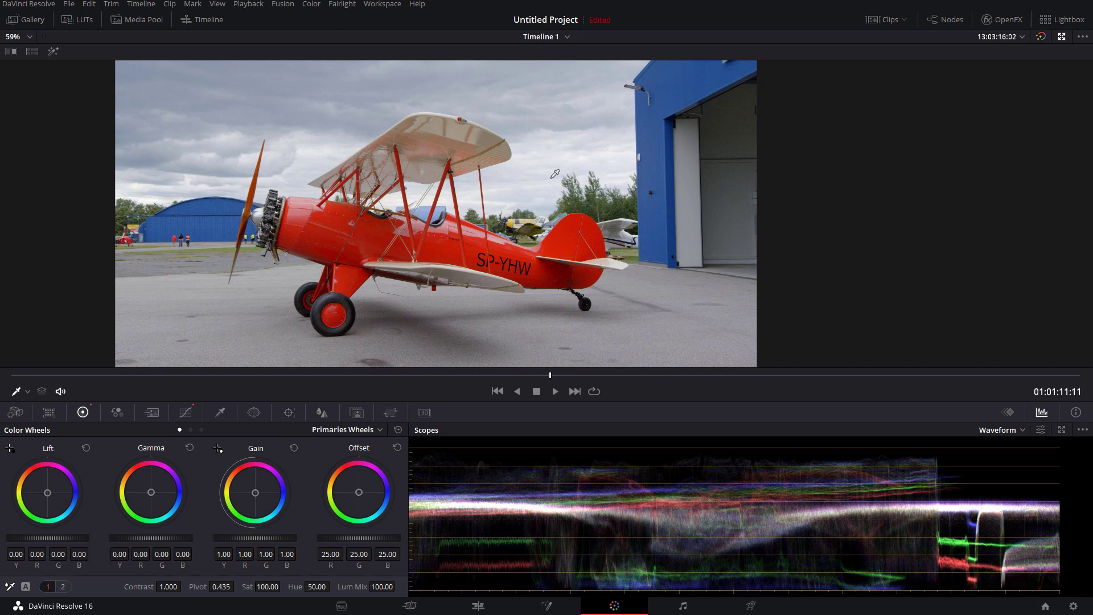
Step: Set Col Boost to 100 on the second biplane copy
left_click(539, 376)
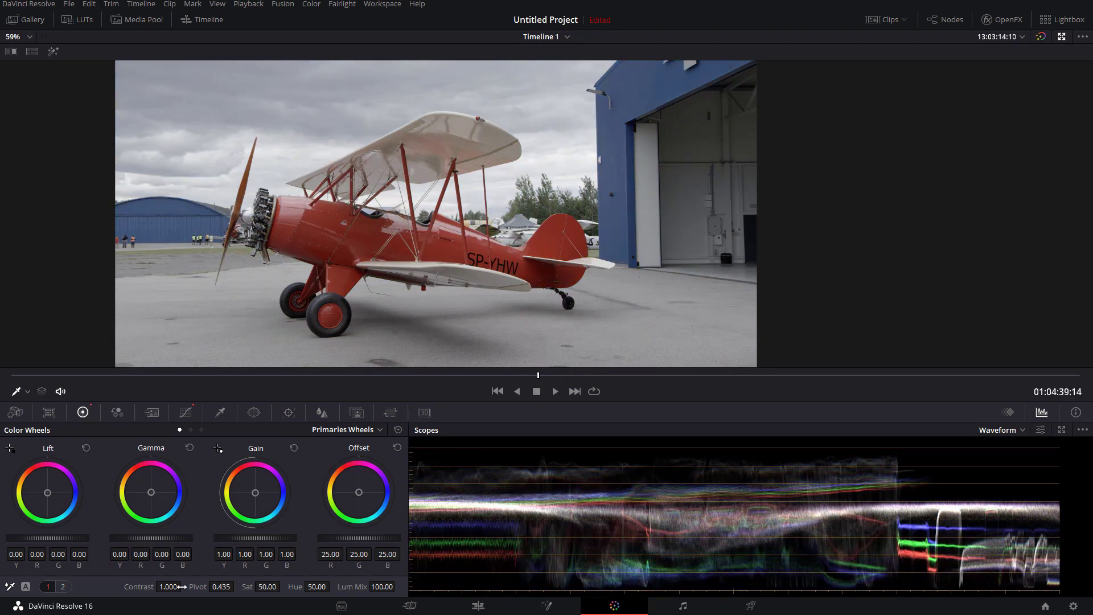
left_click(61, 587)
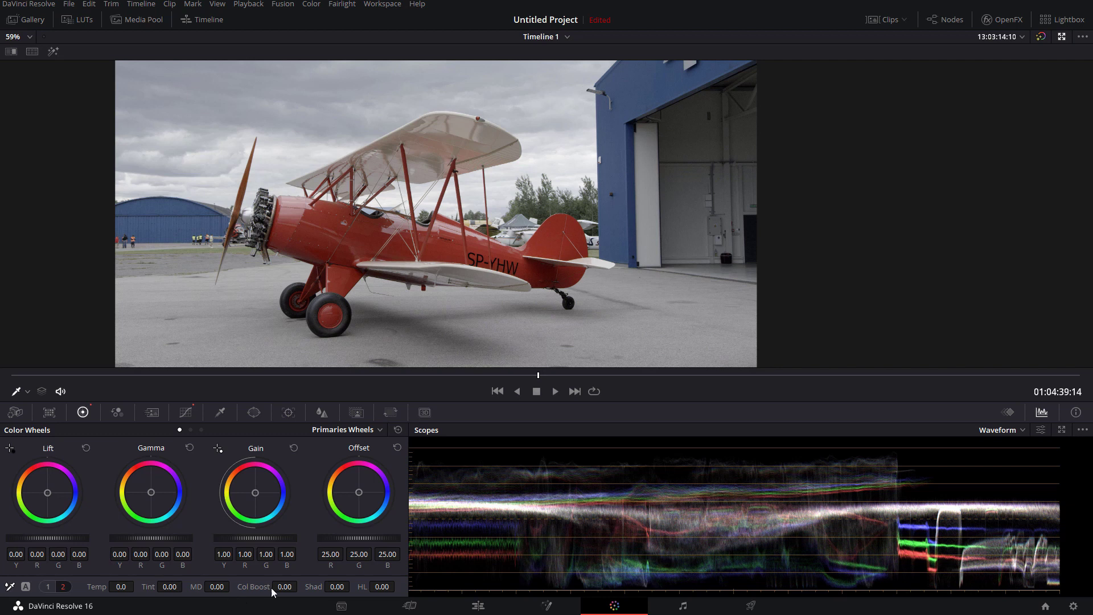
left_click_drag(284, 586, 300, 586)
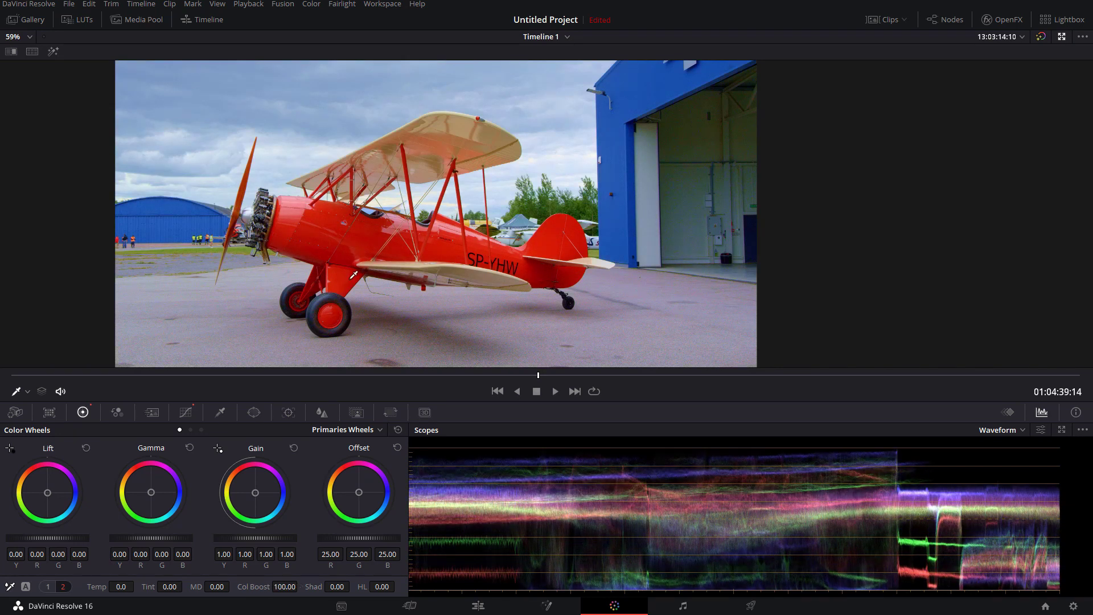
scroll(353, 276, "up", 5)
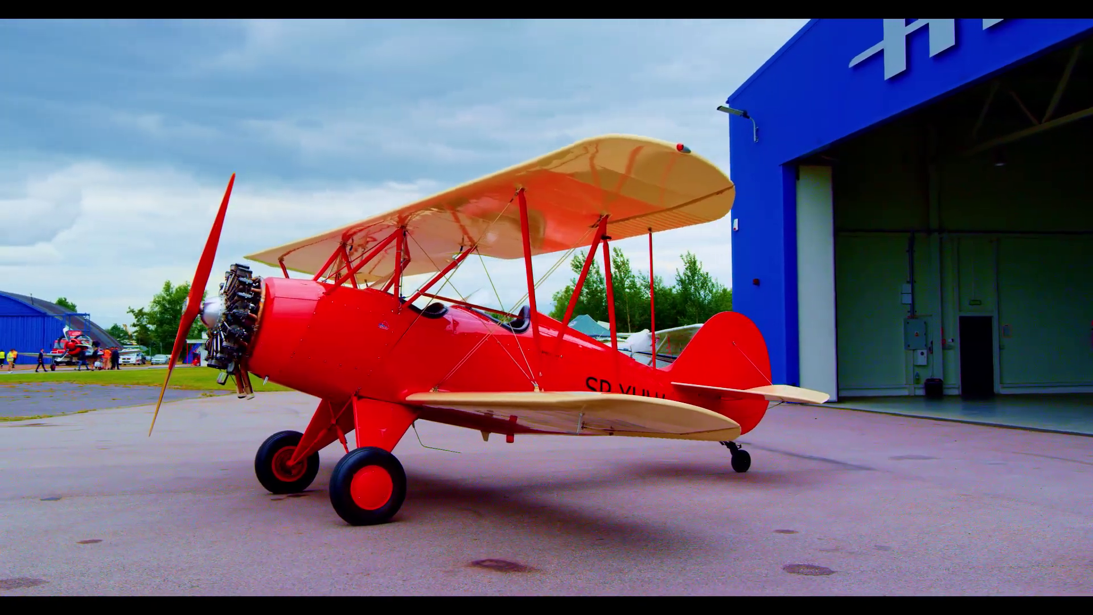
Step: Leave full screen, restore the full Color page layout, and select clip 01 again
key("Escape")
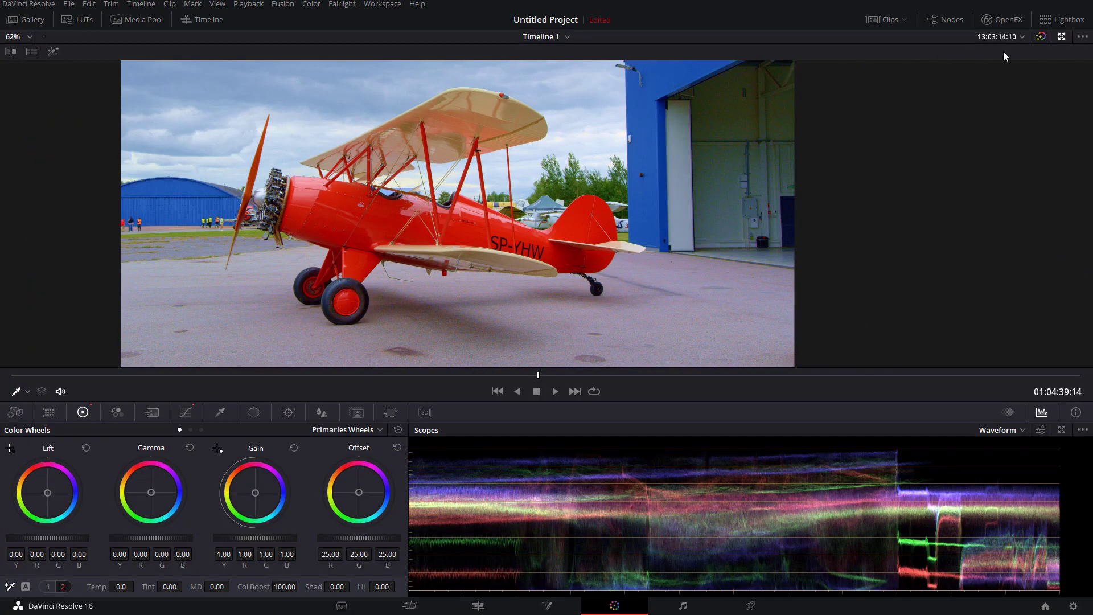
left_click(1062, 37)
left_click(6, 376)
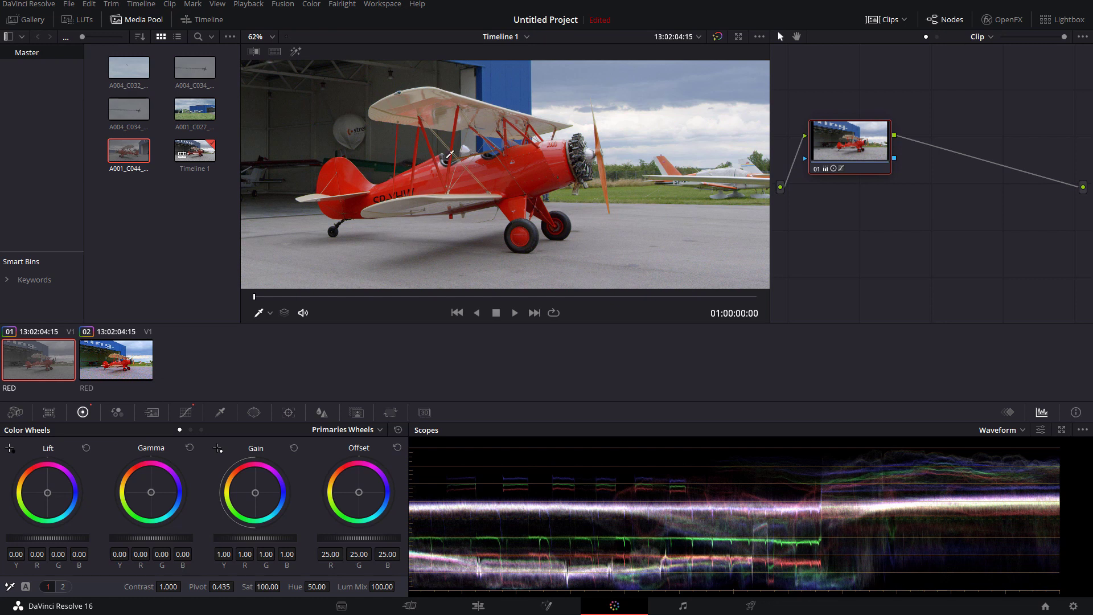
Step: Select the second biplane copy and inspect it in the enlarged viewer
left_click(139, 353)
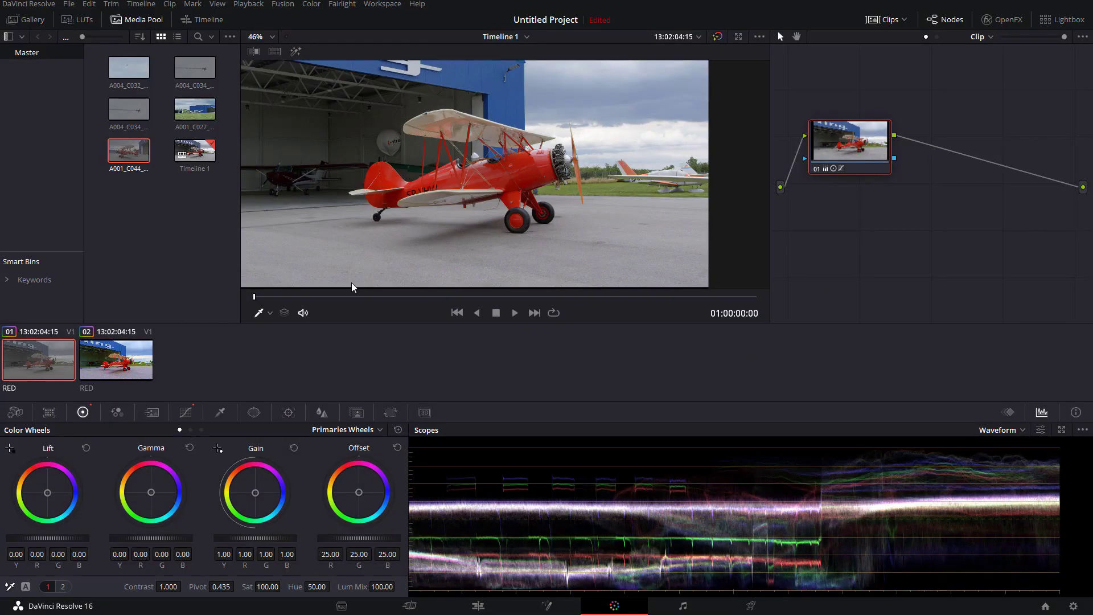
left_click(738, 37)
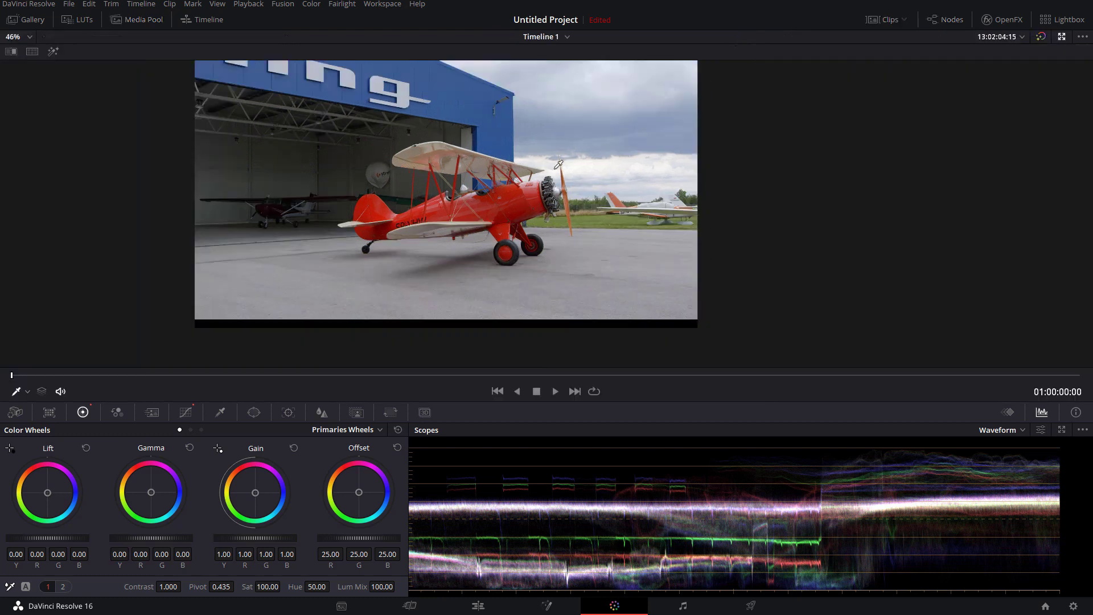
scroll(535, 185, "up", 4)
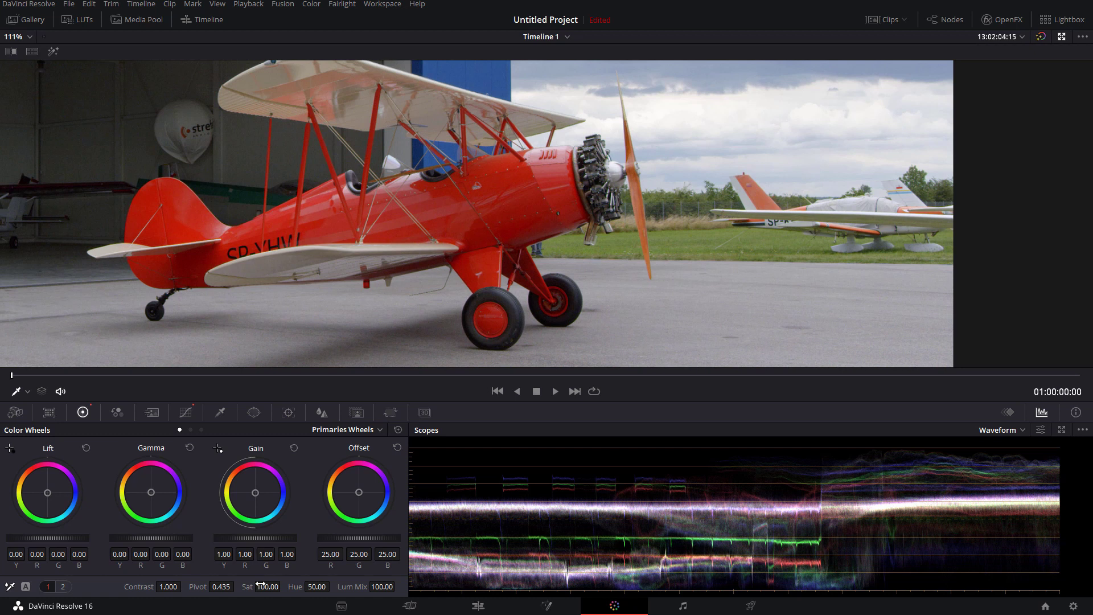
left_click(1062, 36)
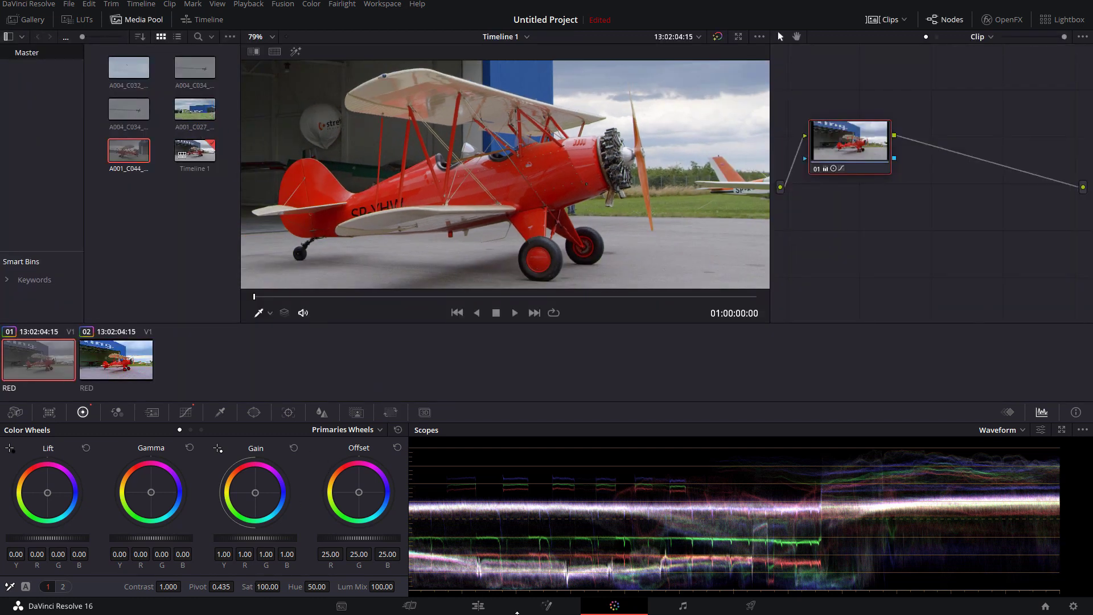
Step: Place the A001_C027 pilot clip on V1 of Timeline 1 after the biplanes, then grade it on the Color page
double_click(183, 151)
left_click(139, 149)
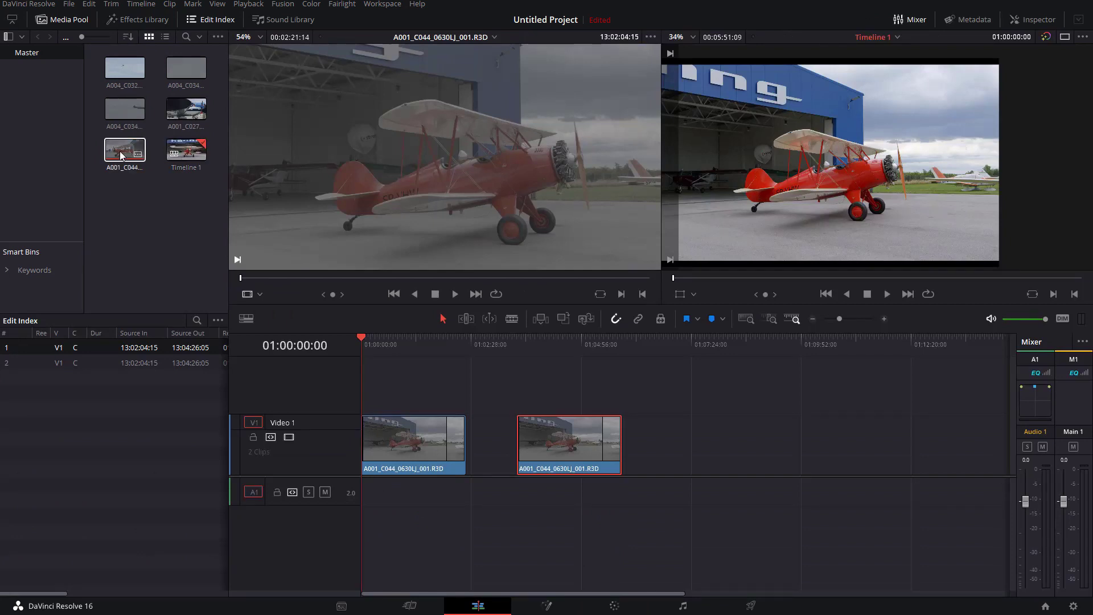
left_click(186, 108)
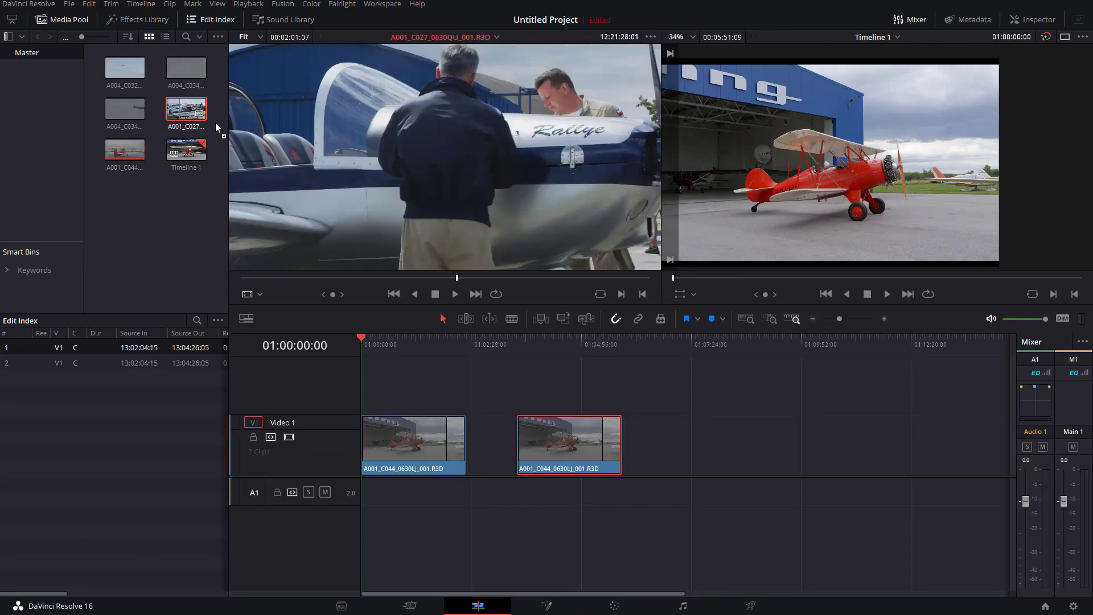
left_click_drag(186, 108, 698, 449)
left_click(706, 350)
key("shift+6")
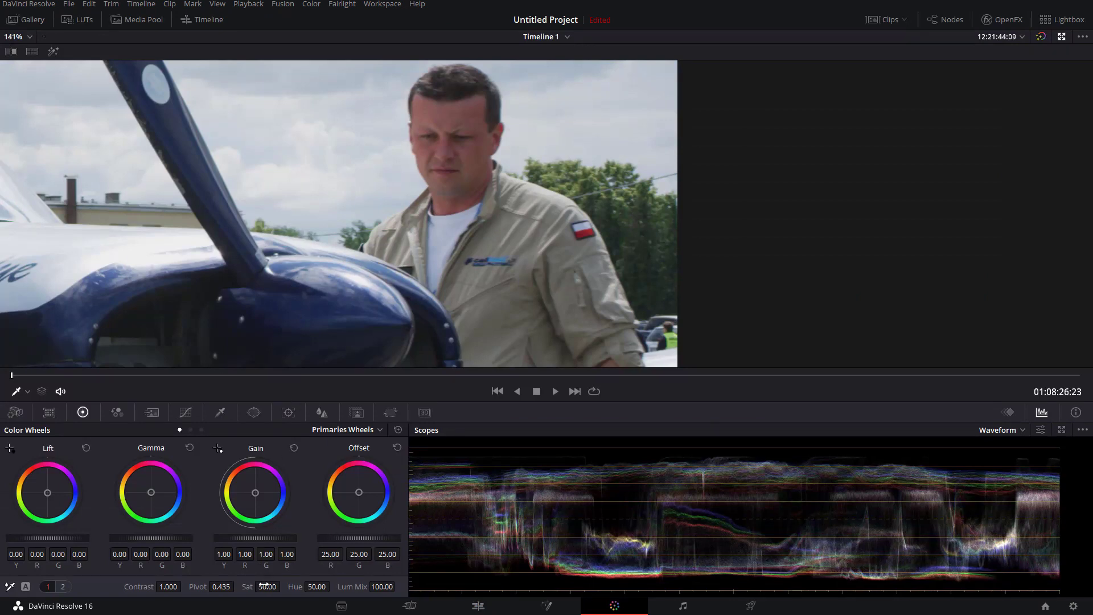
Step: Raise the third pilot clip's saturation from 50 to 100, then show Color Boost for the fourth clip
left_click_drag(263, 585, 283, 585)
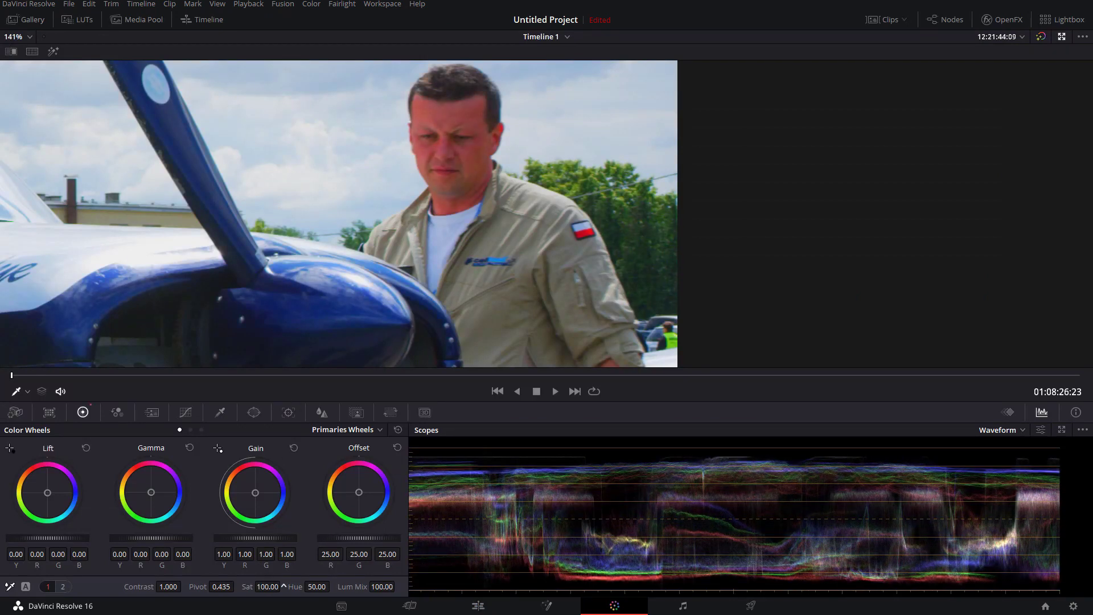
left_click(1062, 36)
left_click(271, 360)
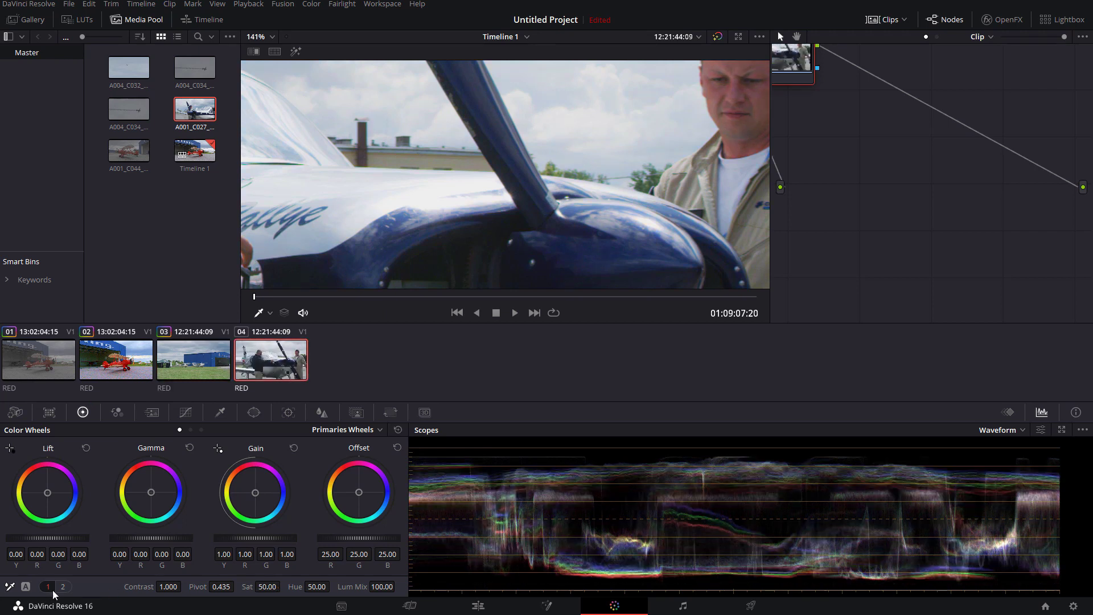
left_click(63, 586)
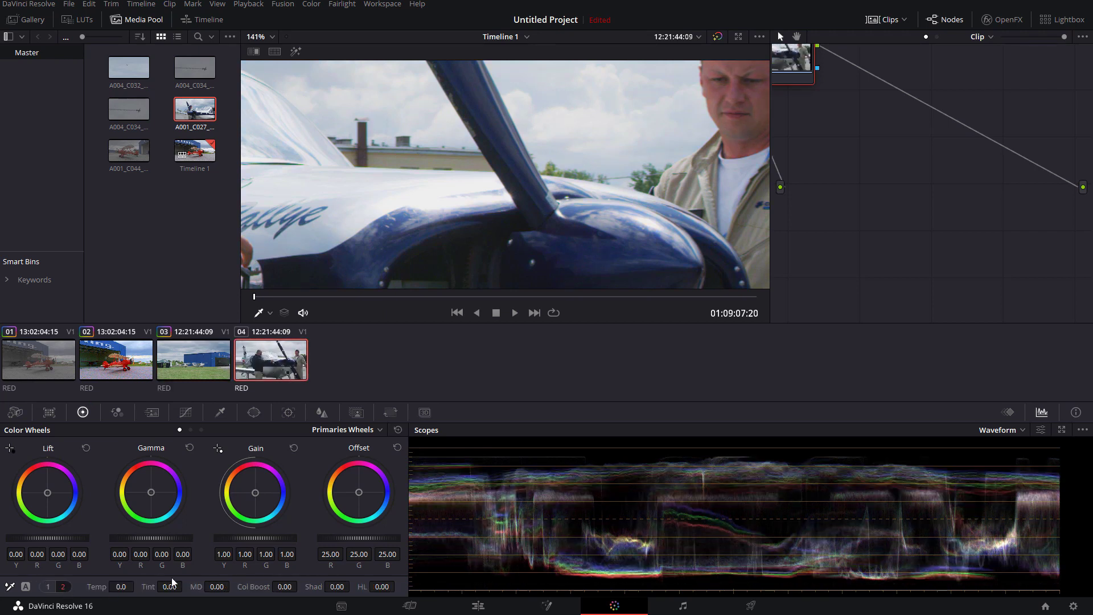
left_click(176, 364)
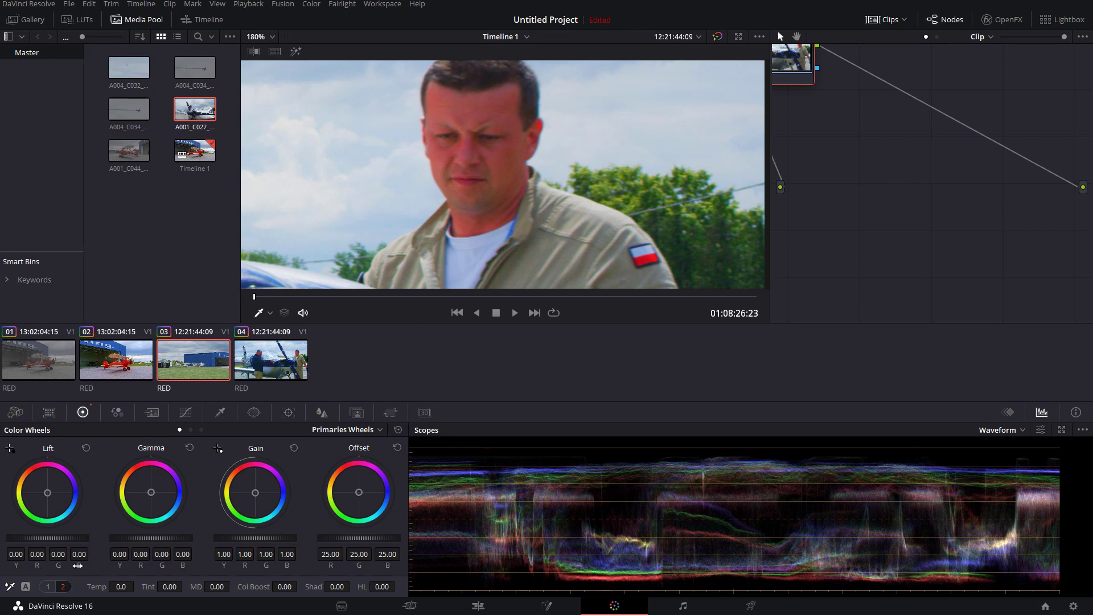
left_click(48, 587)
key("Down")
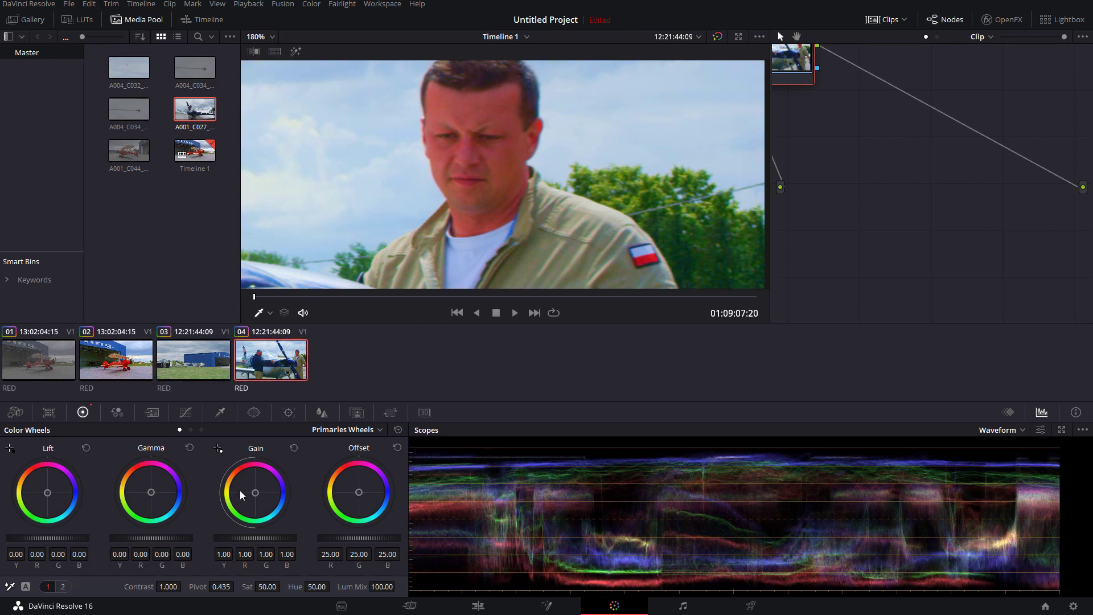
left_click(63, 587)
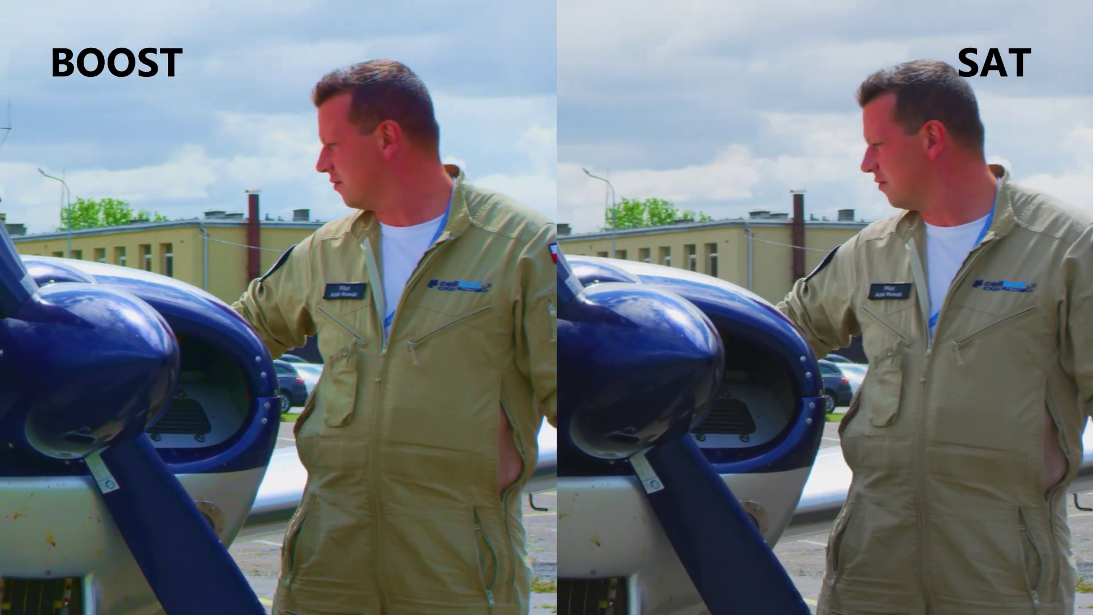
scroll(581, 159, "up", 8)
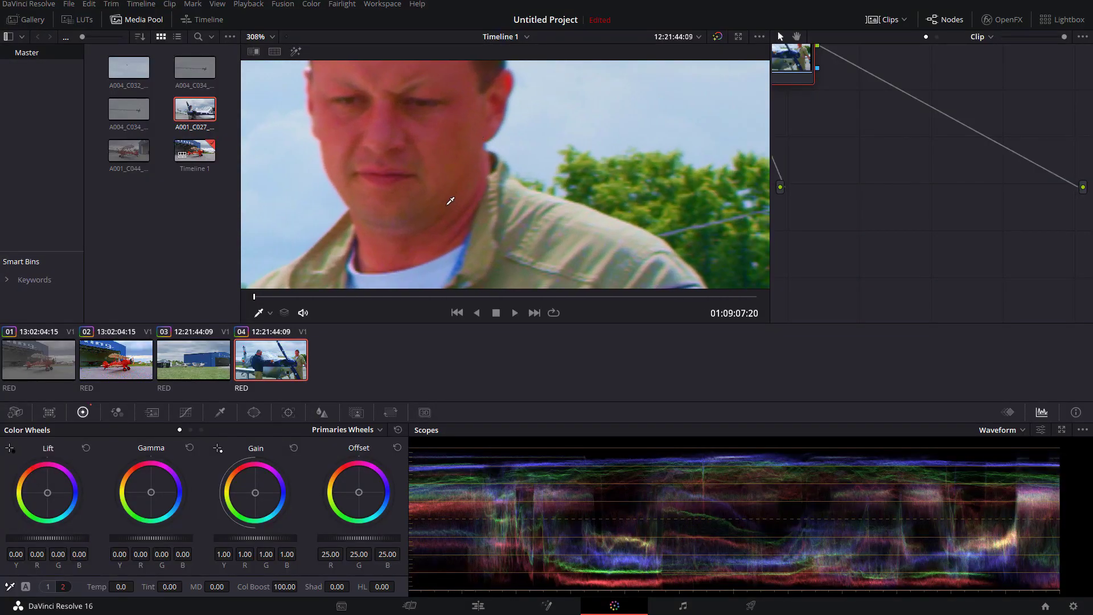
scroll(431, 210, "down", 2)
scroll(461, 204, "down", 2)
scroll(501, 196, "down", 2)
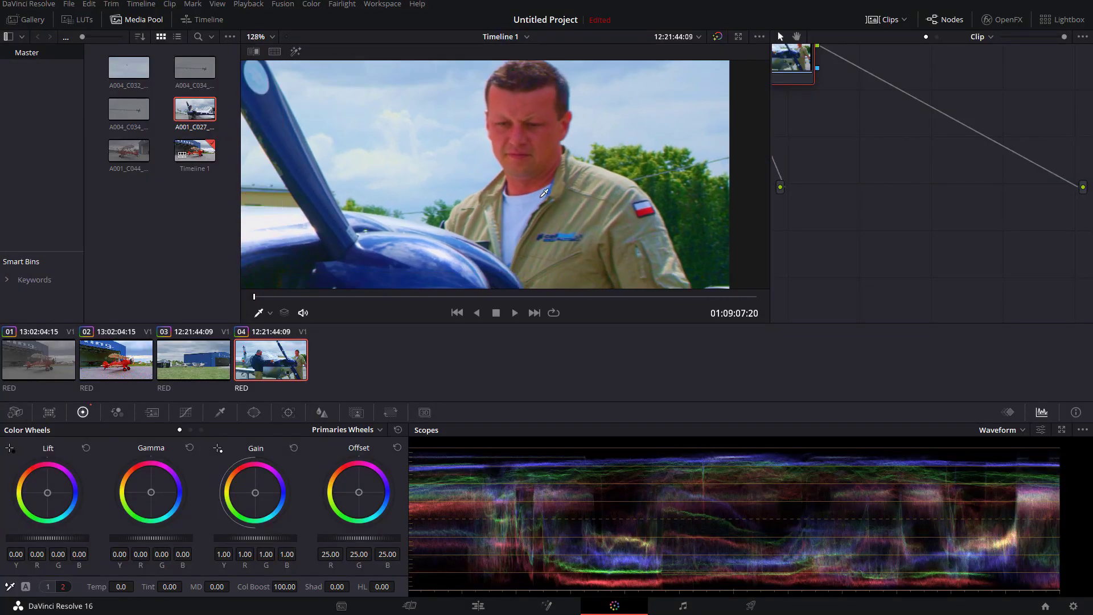
scroll(547, 187, "down", 2)
scroll(547, 188, "down", 2)
scroll(546, 195, "down", 2)
scroll(595, 214, "down", 1)
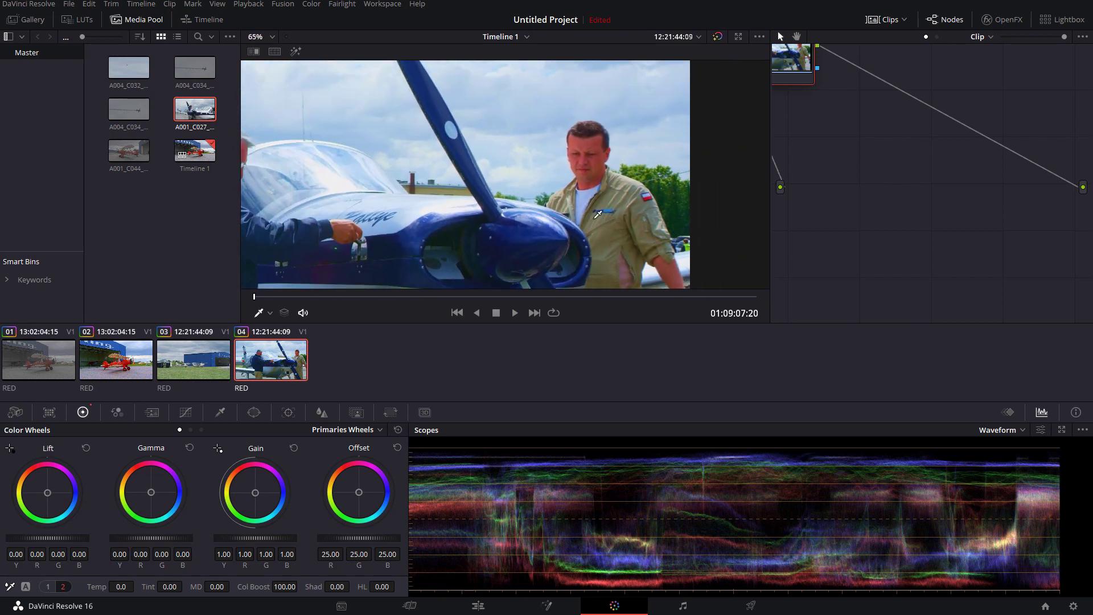
scroll(591, 221, "down", 2)
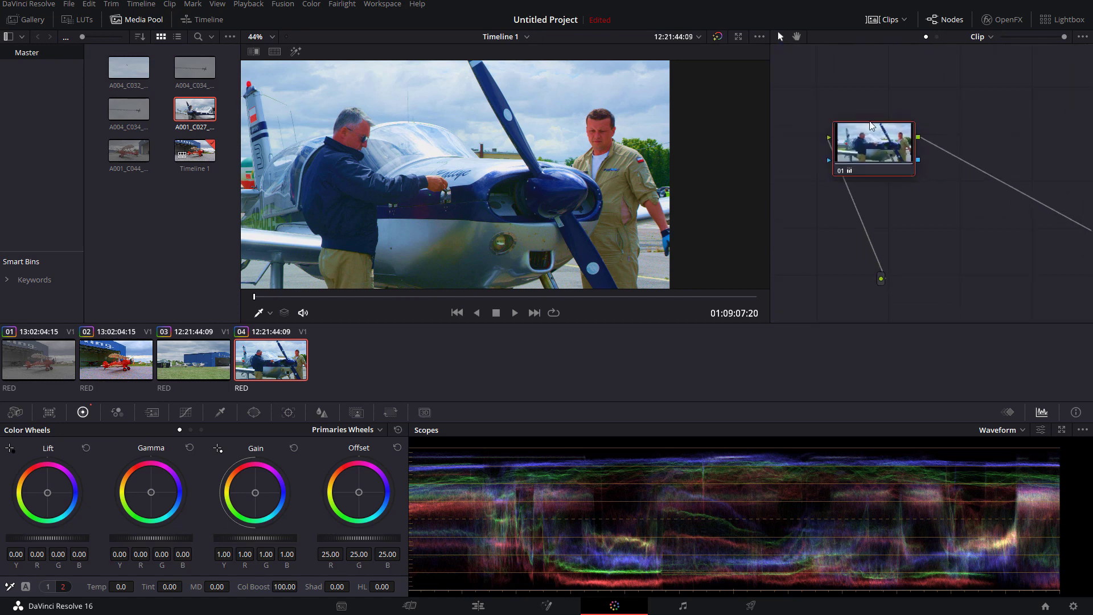
right_click(874, 141)
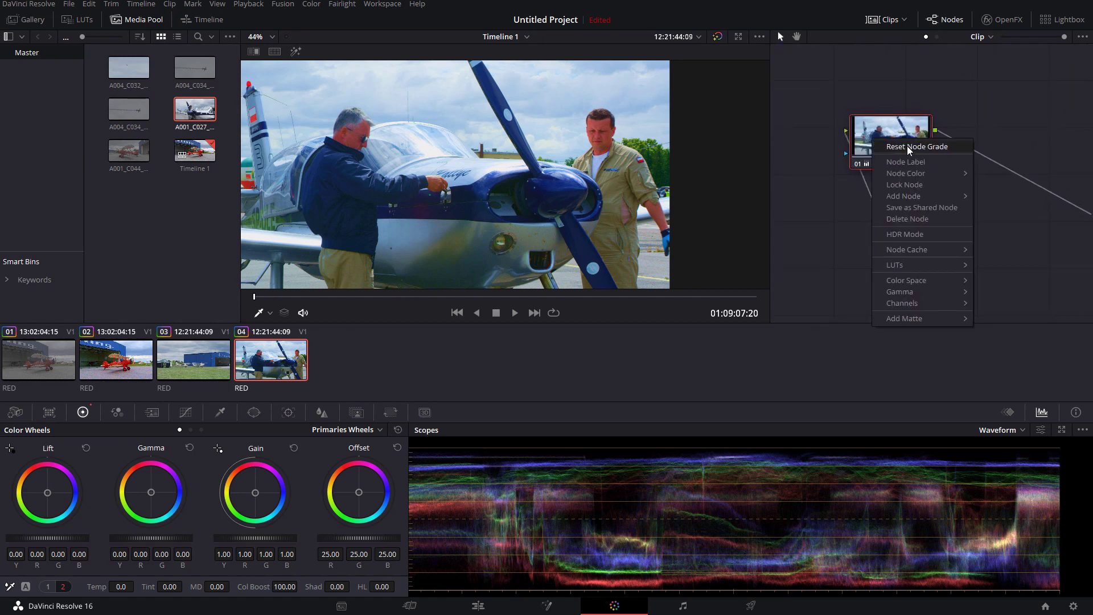
scroll(592, 170, "up", 2)
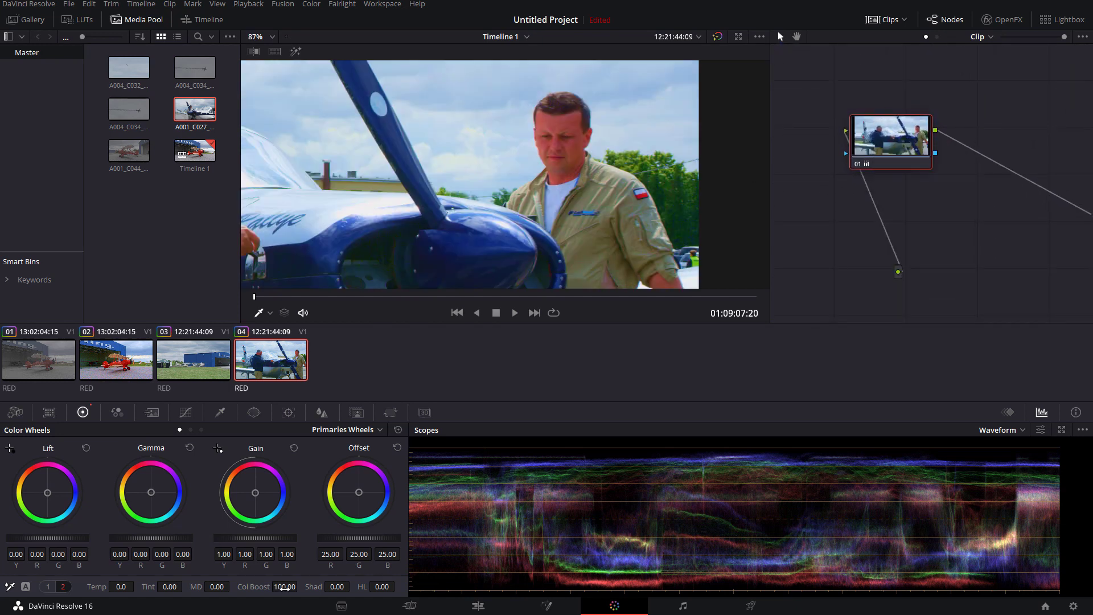
Step: Lower Color Boost and reset the node grades on the fourth and third pilot clips
mouse_move(287, 586)
left_mouse_down()
mouse_move(268, 586)
mouse_move(300, 586)
left_mouse_up()
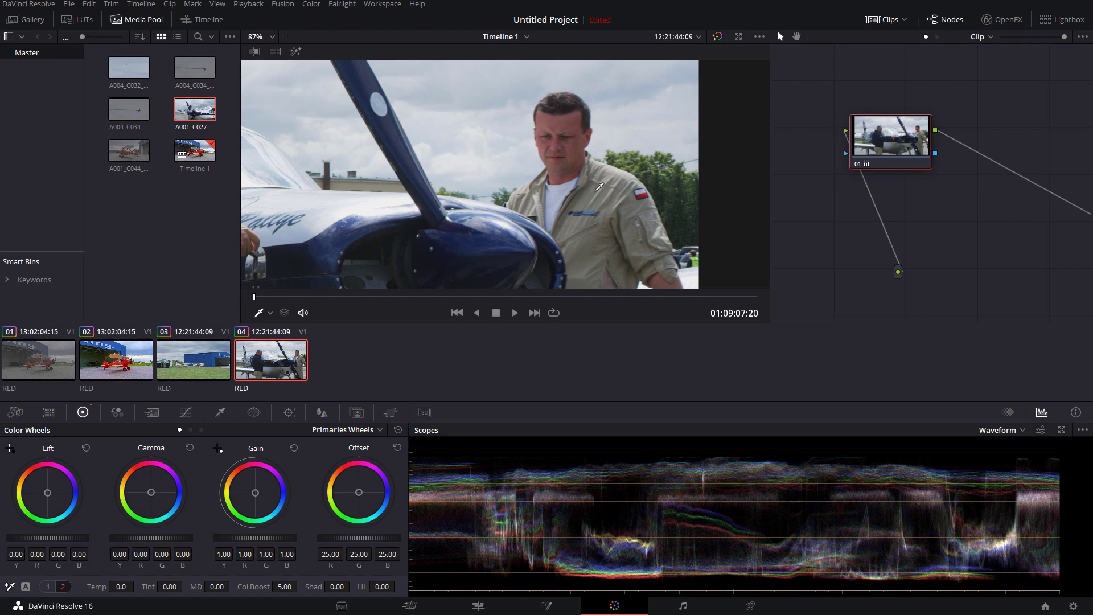
right_click(890, 132)
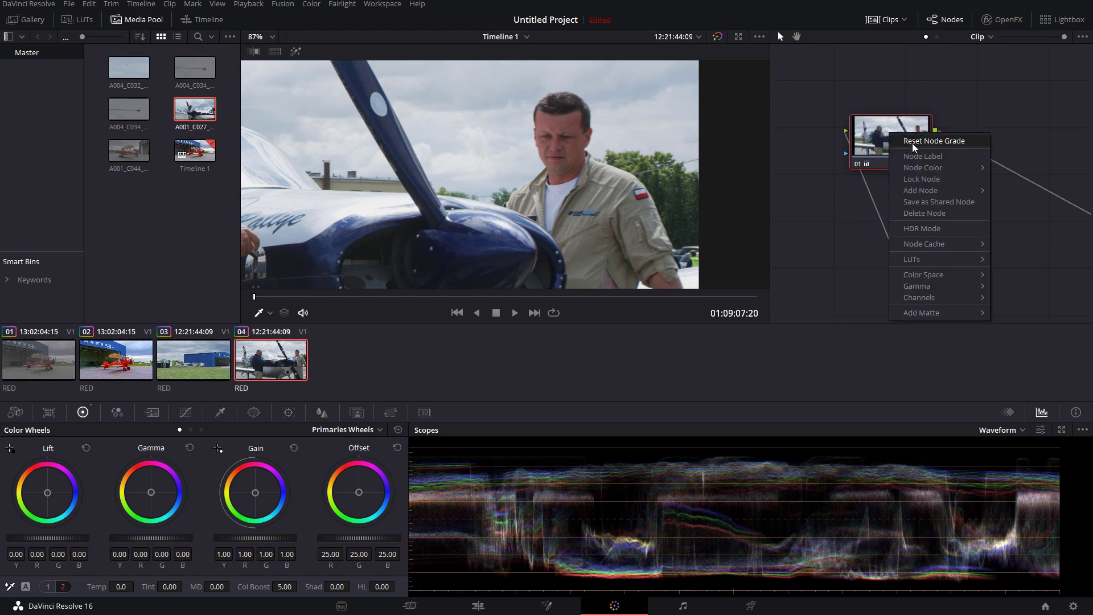
left_click(912, 141)
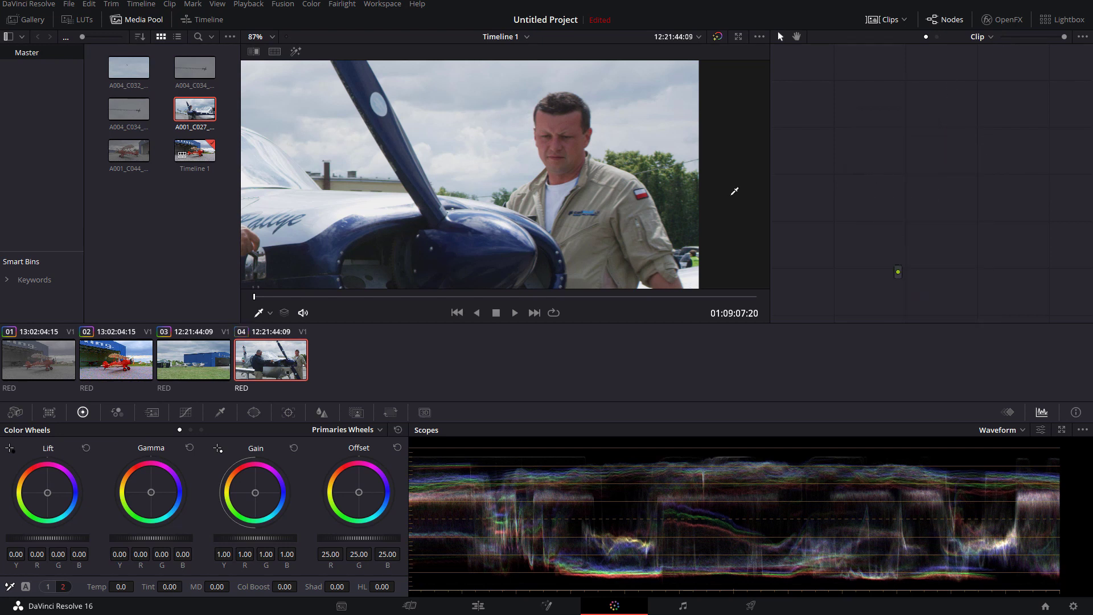
left_click(211, 360)
right_click(897, 138)
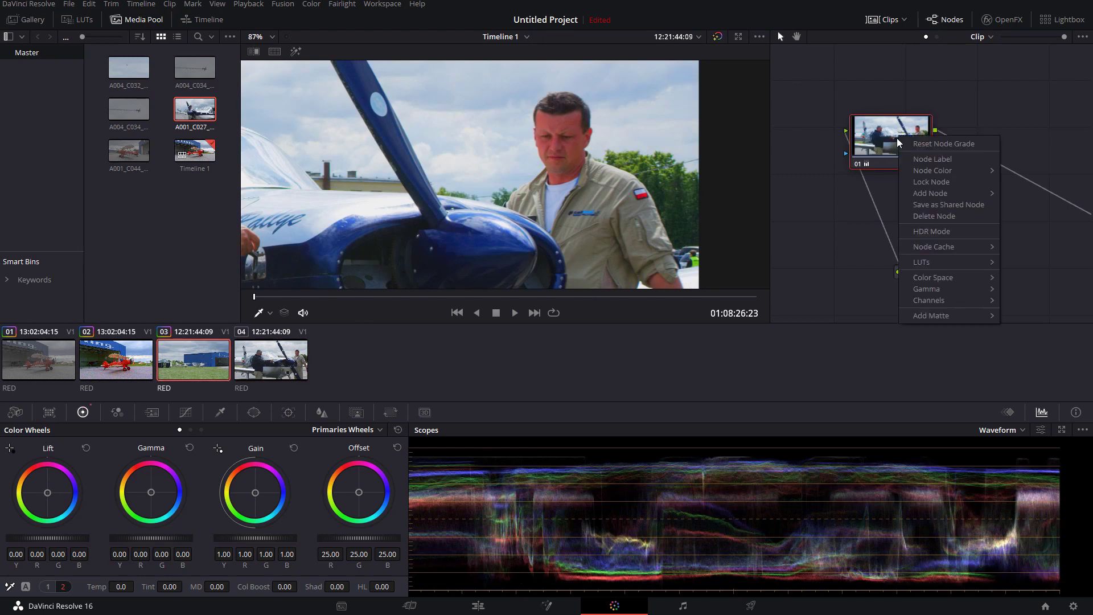
left_click(916, 143)
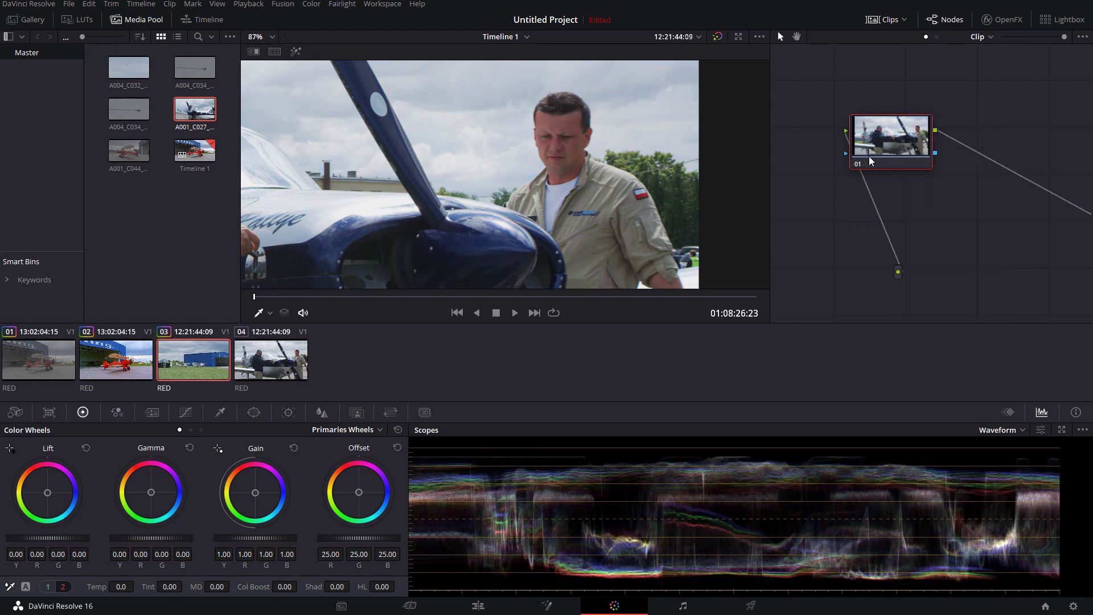
Step: Delete both pilot clips from Timeline 1 on the Edit page
left_click(479, 606)
left_click_drag(807, 380, 684, 519)
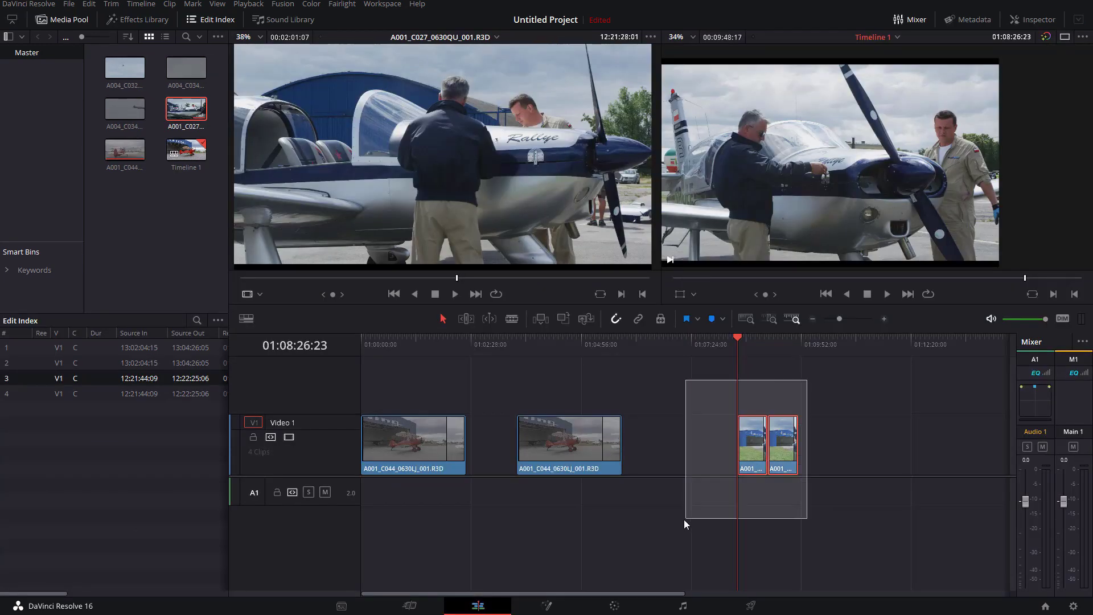
key("Delete")
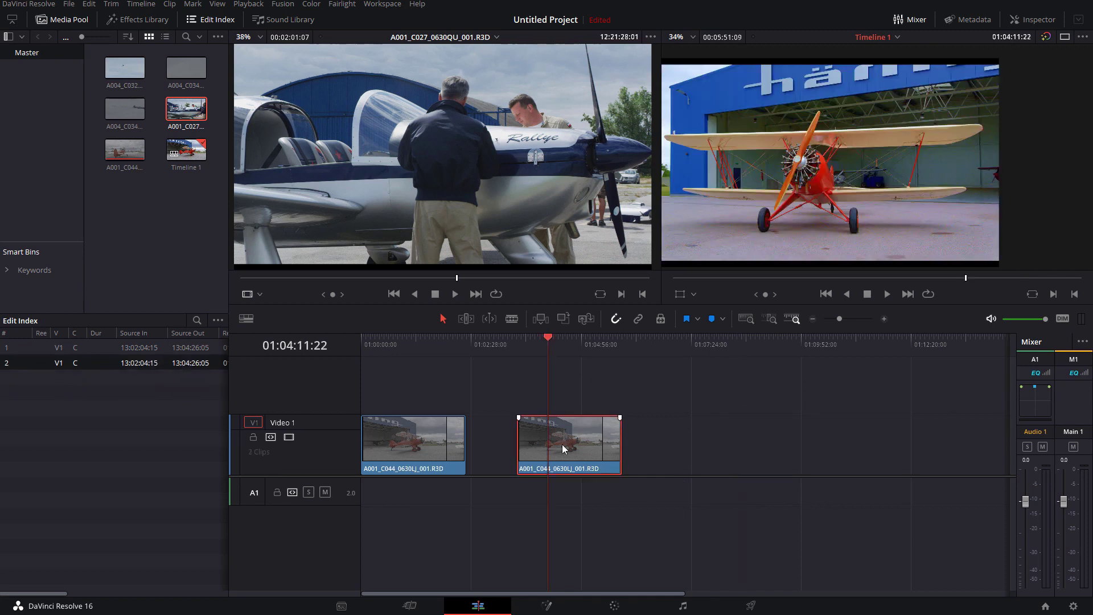
left_click(621, 603)
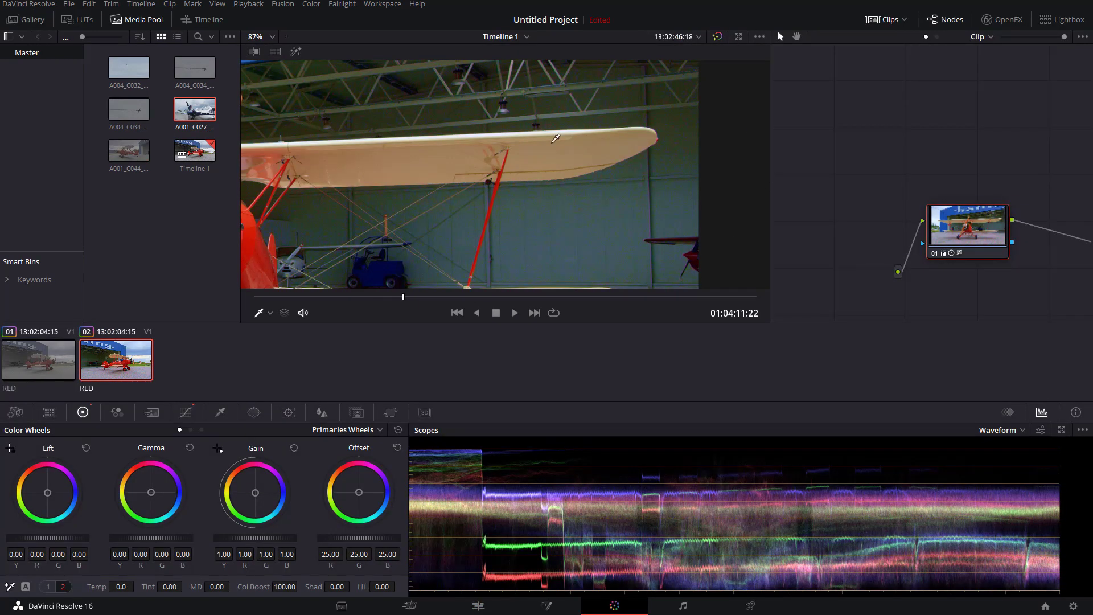
Step: Scrub the red biplane clip forward in the enlarged viewer to the SP-YHW side view
left_click(739, 36)
scroll(398, 191, "down", 2)
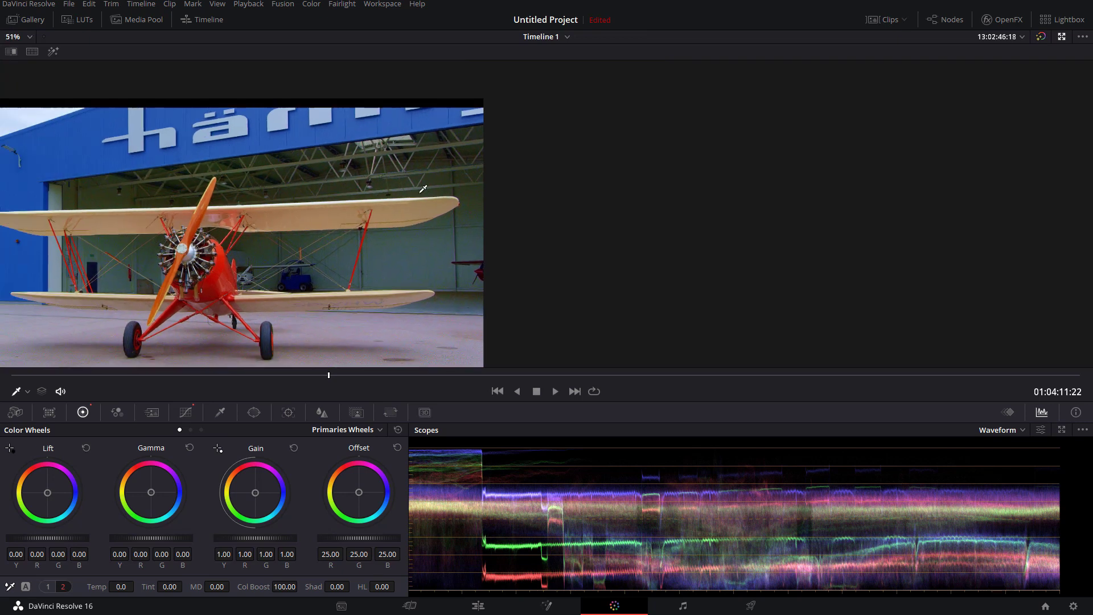
left_click(1062, 37)
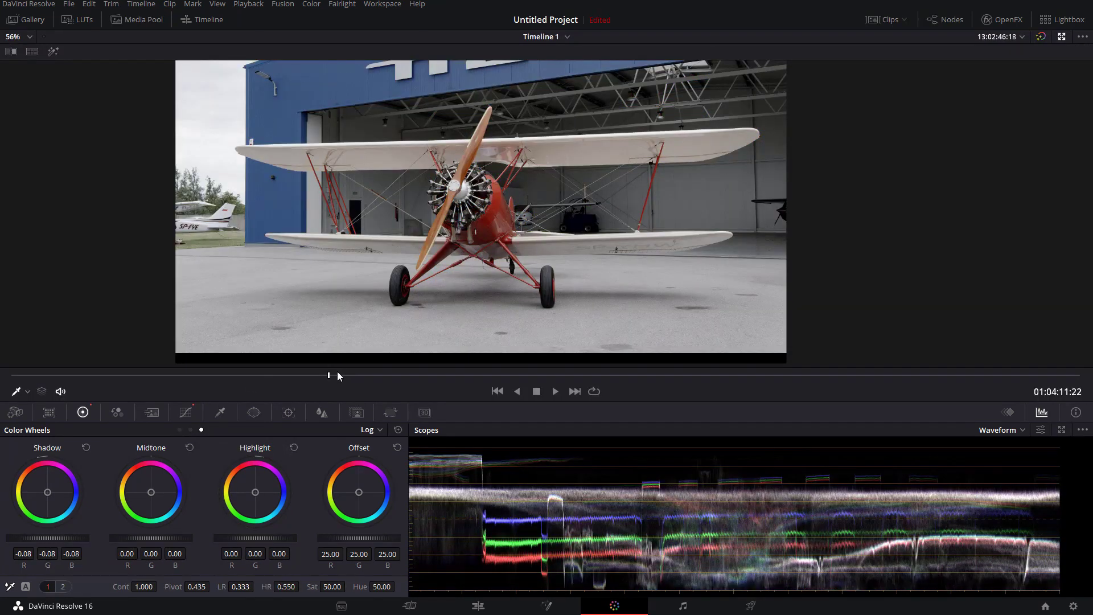
left_click_drag(353, 377, 501, 377)
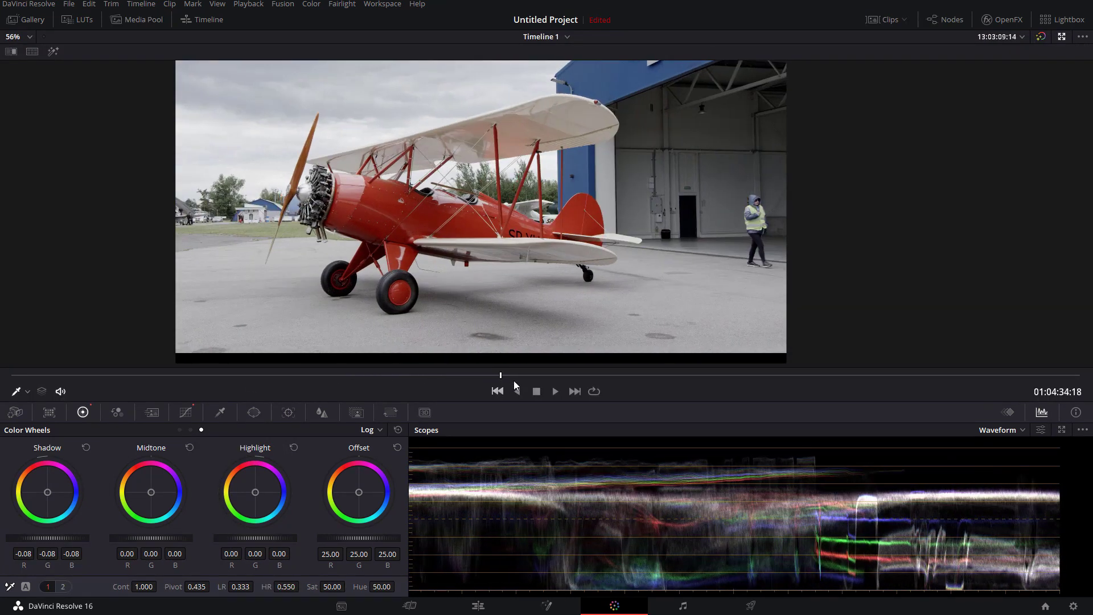
mouse_move(501, 377)
left_mouse_down()
mouse_move(699, 377)
mouse_move(721, 389)
left_mouse_up()
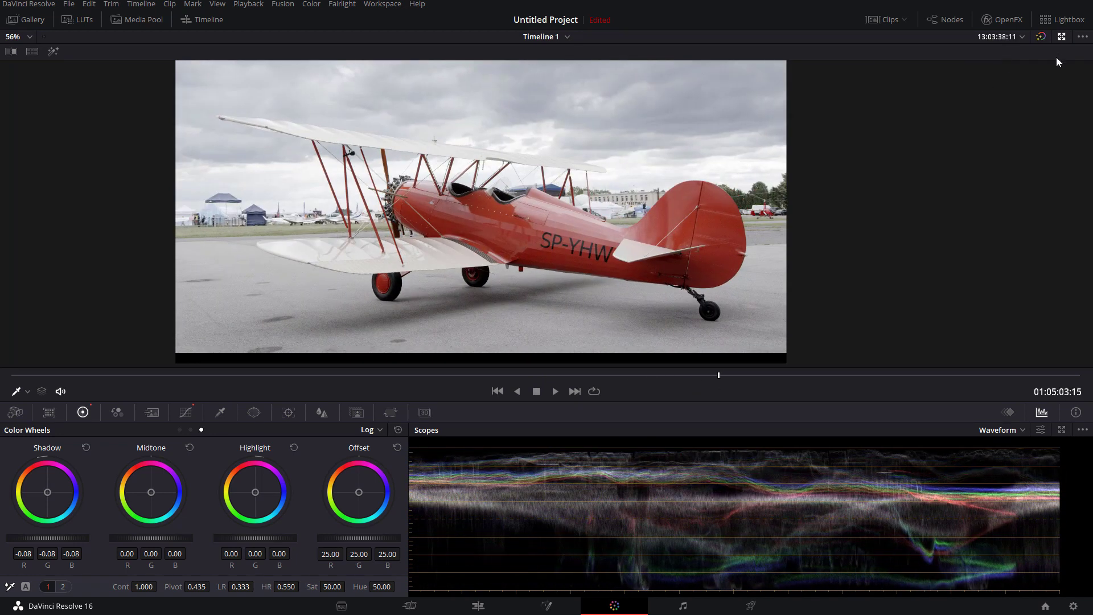
left_click(1062, 36)
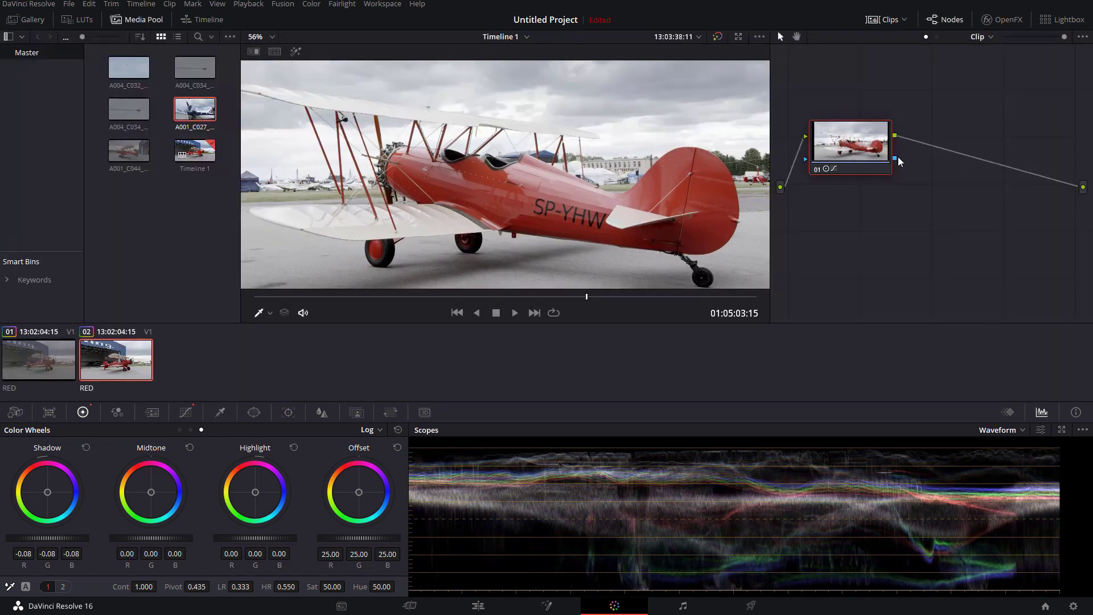
Step: Switch the scope to Vectorscope and set the biplane's saturation to about 75
left_click(1018, 436)
left_click(1022, 472)
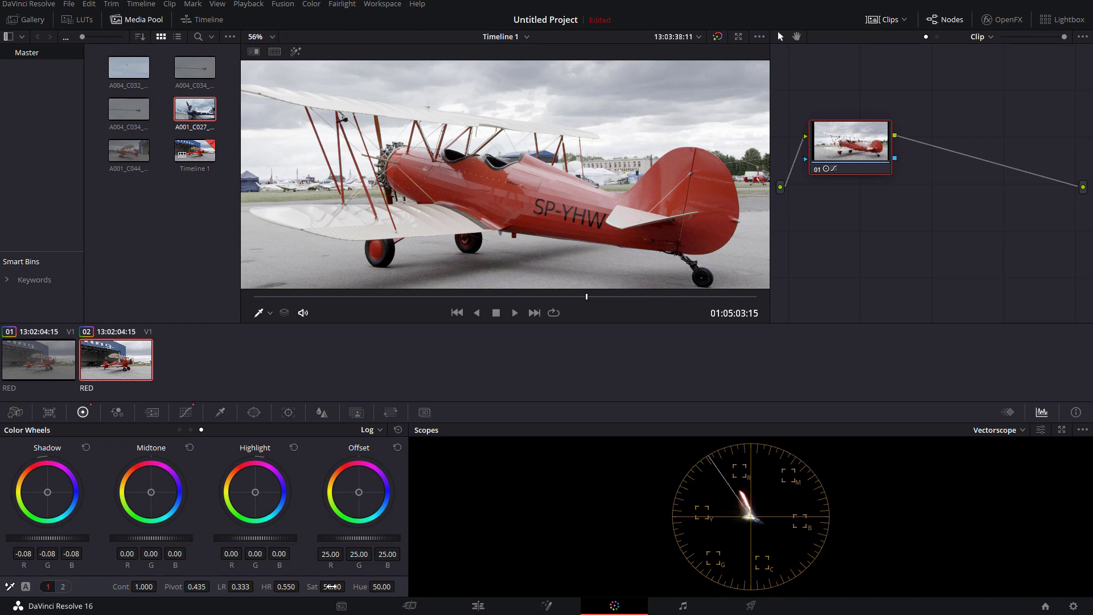
left_click_drag(348, 586, 349, 586)
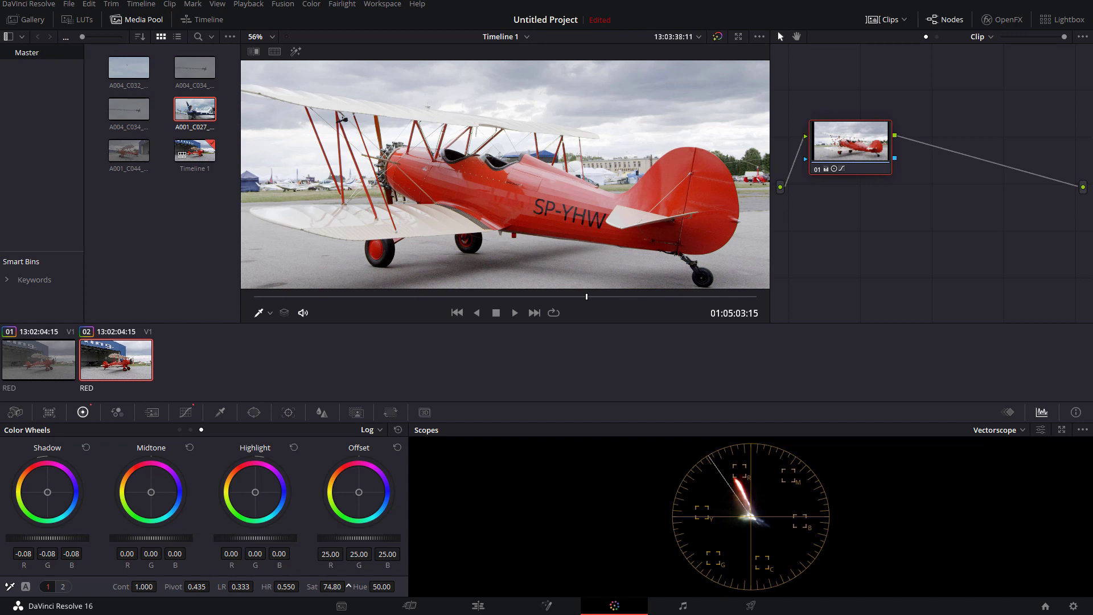
Step: Scrub back and forth through the biplane clip to compare frames
scroll(565, 117, "down", 1)
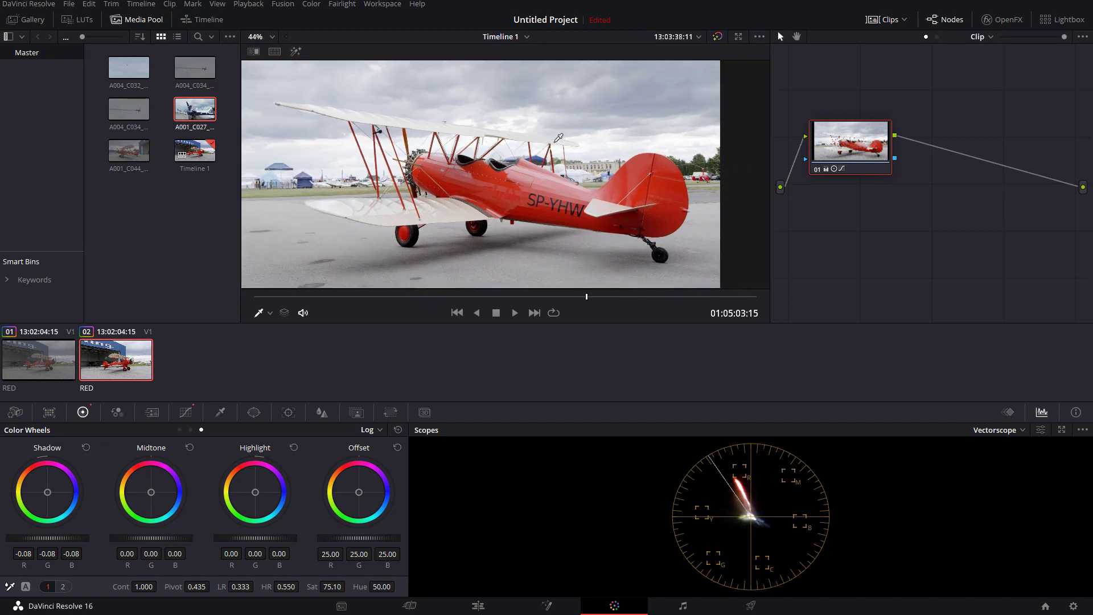
scroll(566, 131, "down", 2)
scroll(567, 164, "up", 2)
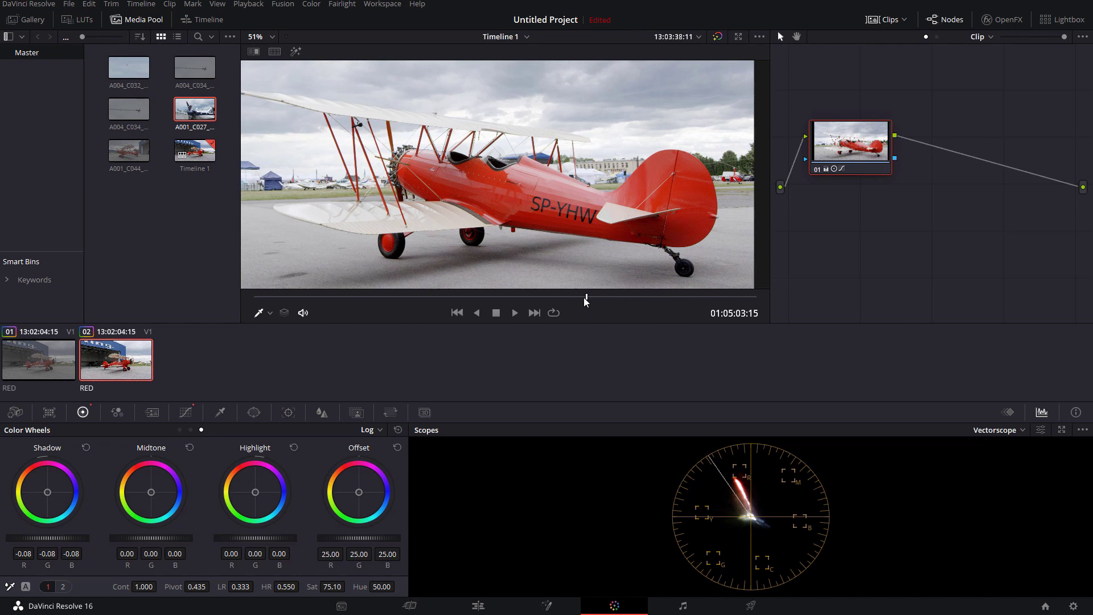
left_click_drag(587, 302, 354, 320)
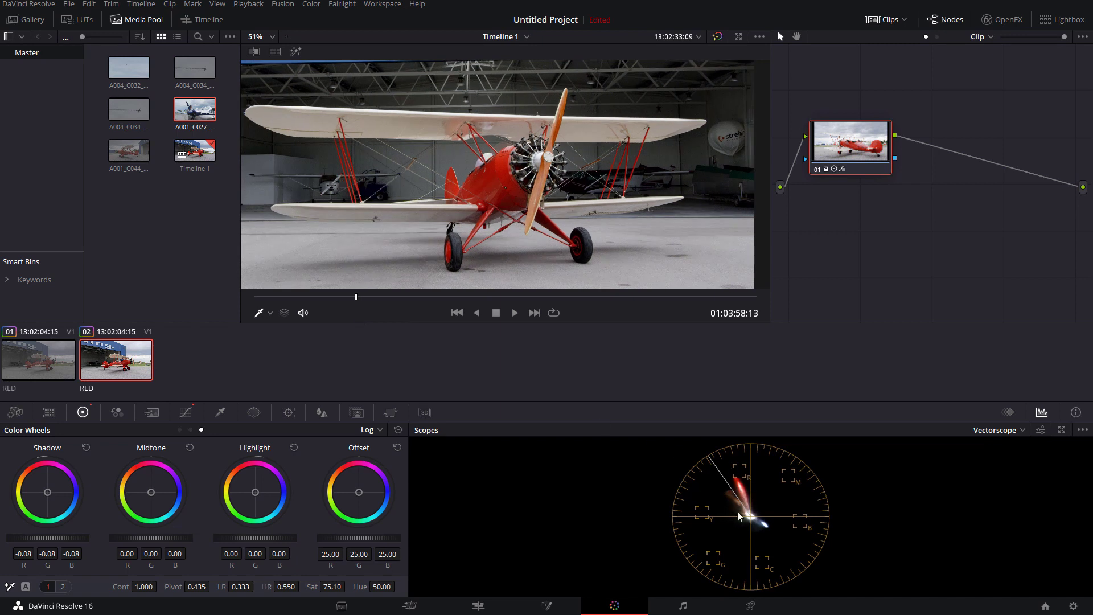
mouse_move(354, 307)
left_mouse_down()
mouse_move(303, 310)
mouse_move(675, 297)
left_mouse_up()
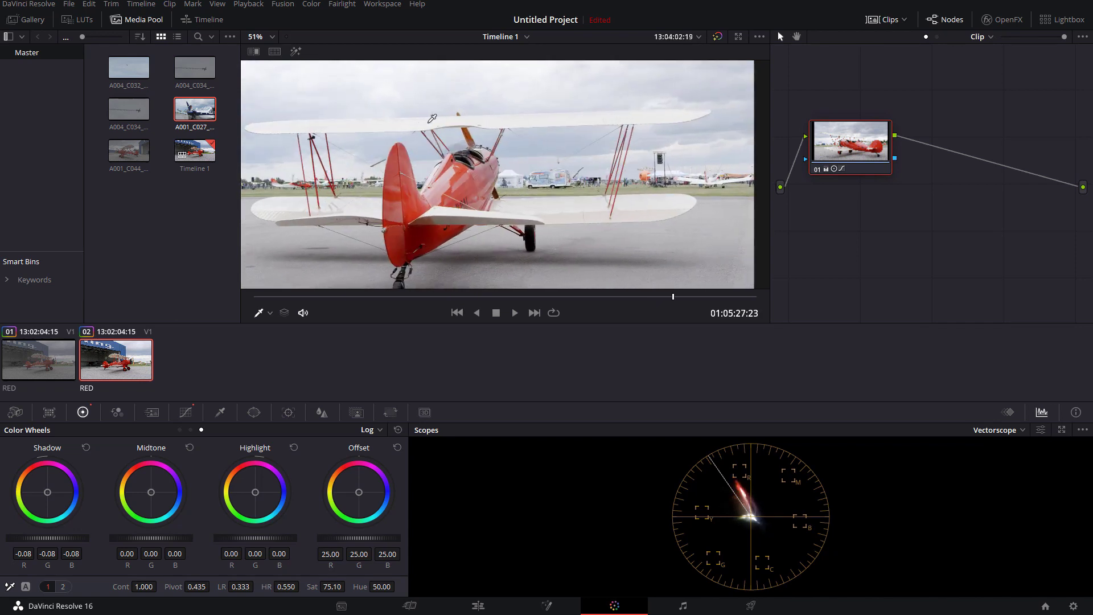
mouse_move(677, 302)
left_mouse_down()
mouse_move(711, 302)
mouse_move(460, 303)
left_mouse_up()
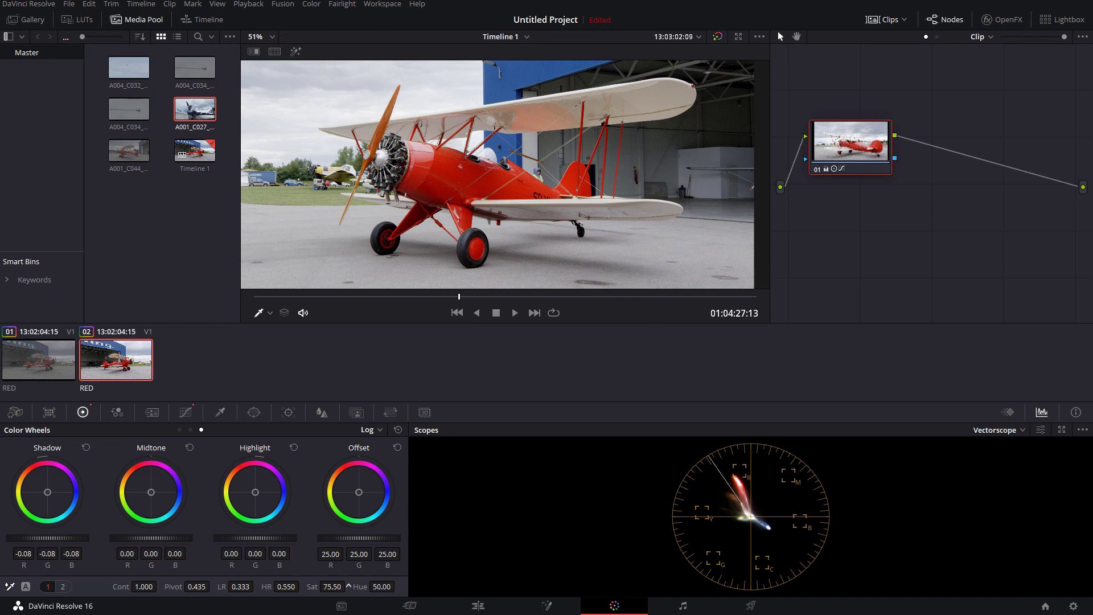
Step: Reset saturation to 100, inspect the fuselage, then lower saturation to 69 and expand the viewer
double_click(349, 586)
scroll(433, 195, "up", 3)
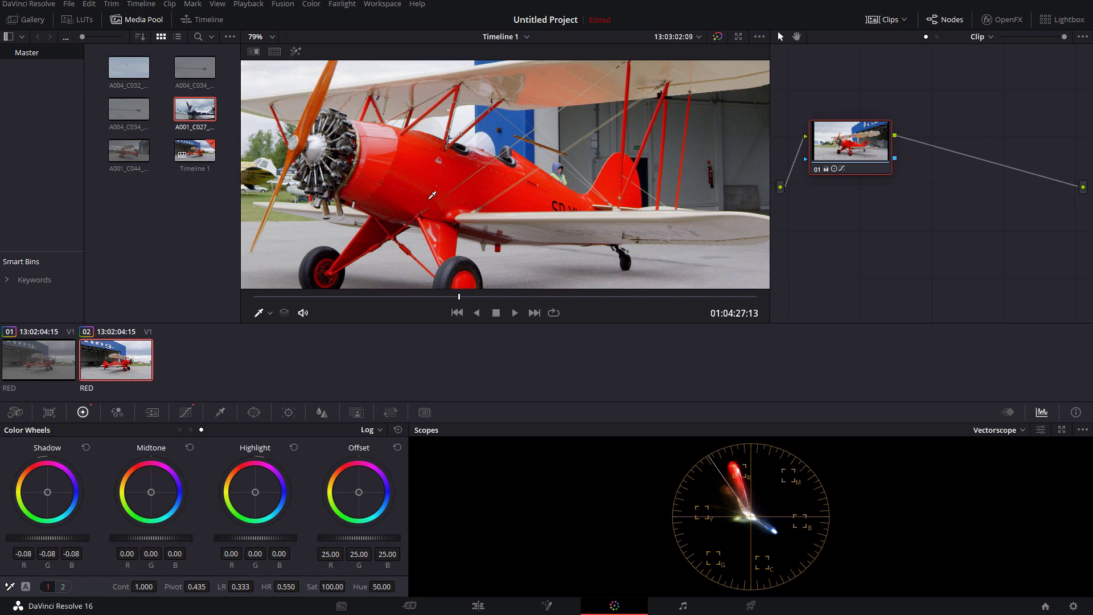
left_click_drag(432, 195, 531, 219)
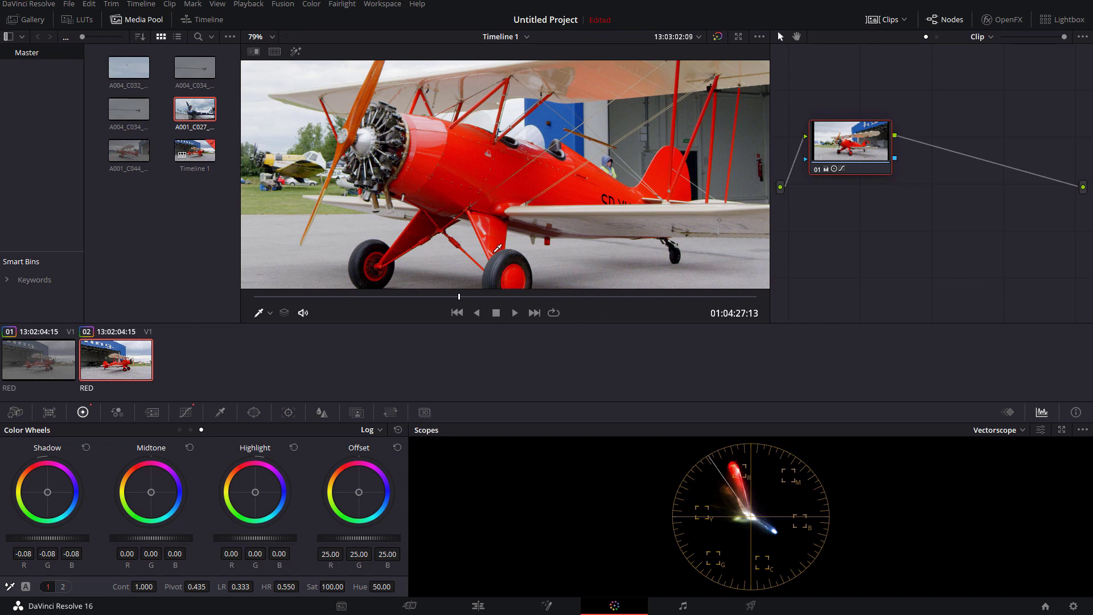
scroll(508, 238, "down", 1)
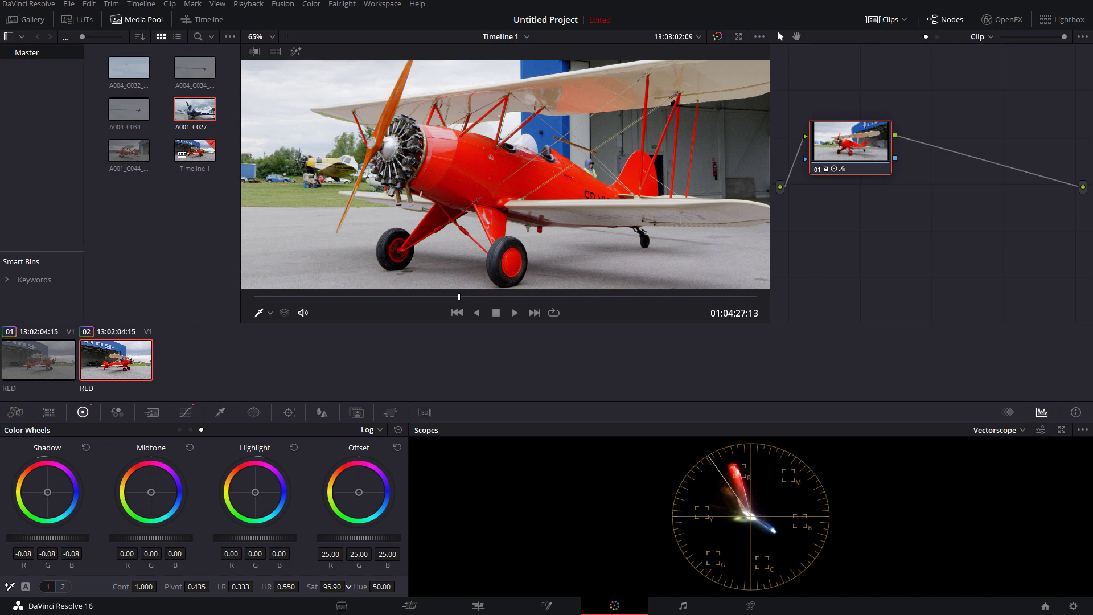
left_click_drag(333, 587, 322, 587)
scroll(568, 113, "down", 3)
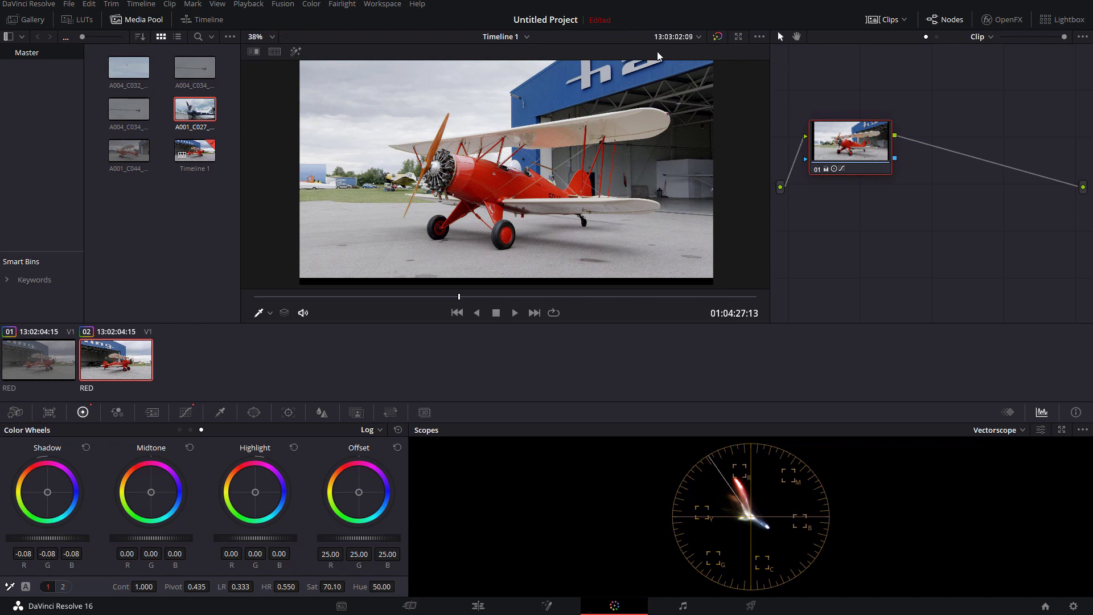
scroll(644, 87, "up", 1)
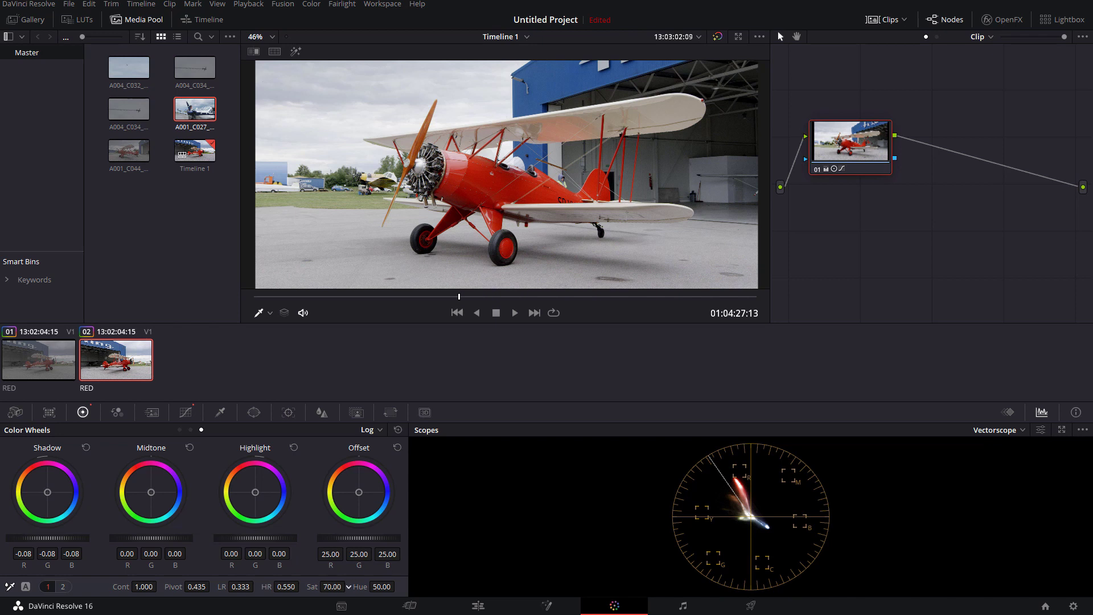
scroll(348, 587, "up", 3)
scroll(348, 587, "down", 2)
key("alt+f")
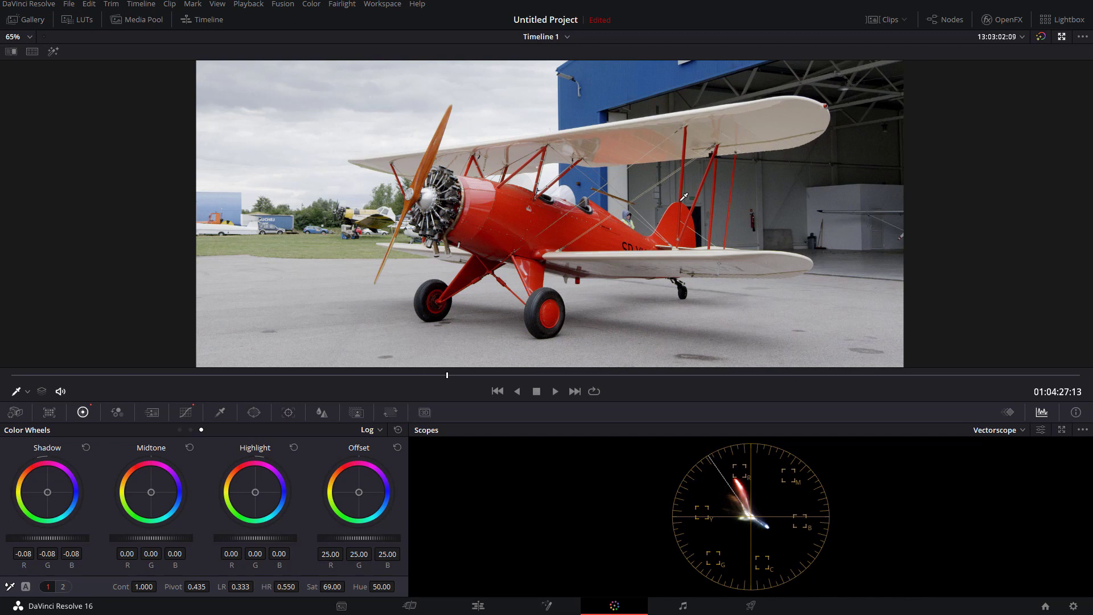
Step: Scrub to the SP-YHW side view and show the Temp, Tint and Col Boost controls
left_click_drag(454, 375, 543, 382)
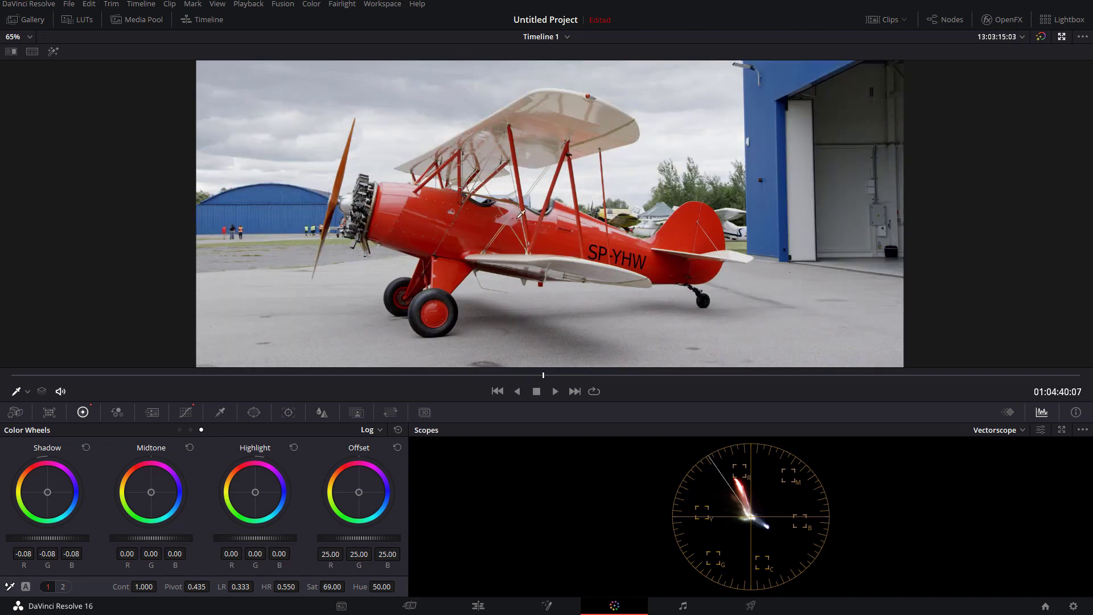
scroll(543, 342, "down", 2)
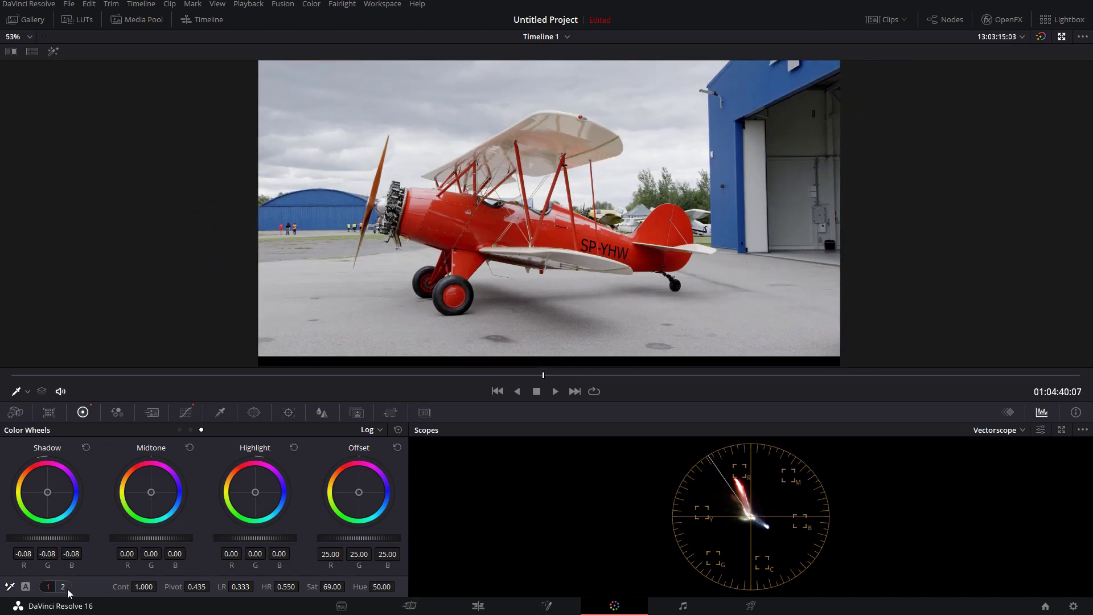
left_click(66, 589)
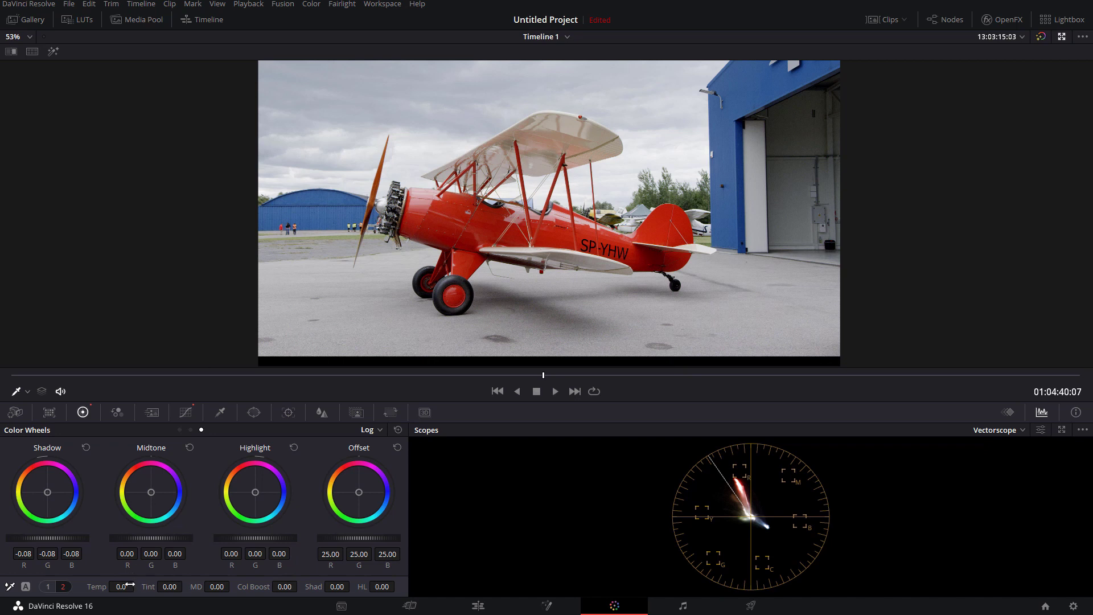
Step: Warm the biplane clip by raising Temp to 630, briefly checking Curves before returning to Color Wheels
left_click_drag(121, 587, 137, 586)
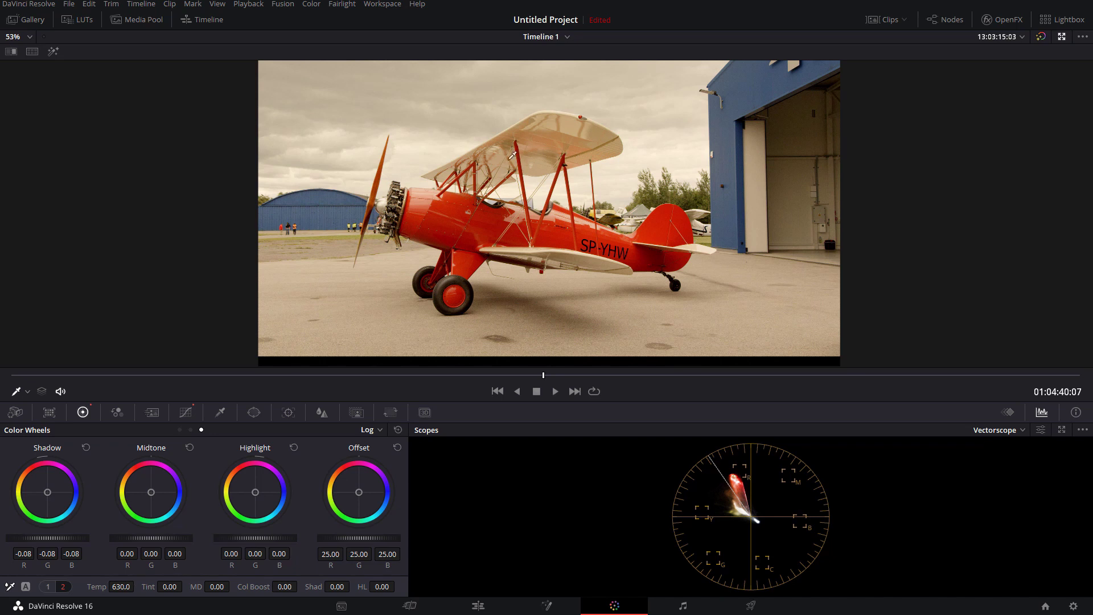
left_click(187, 414)
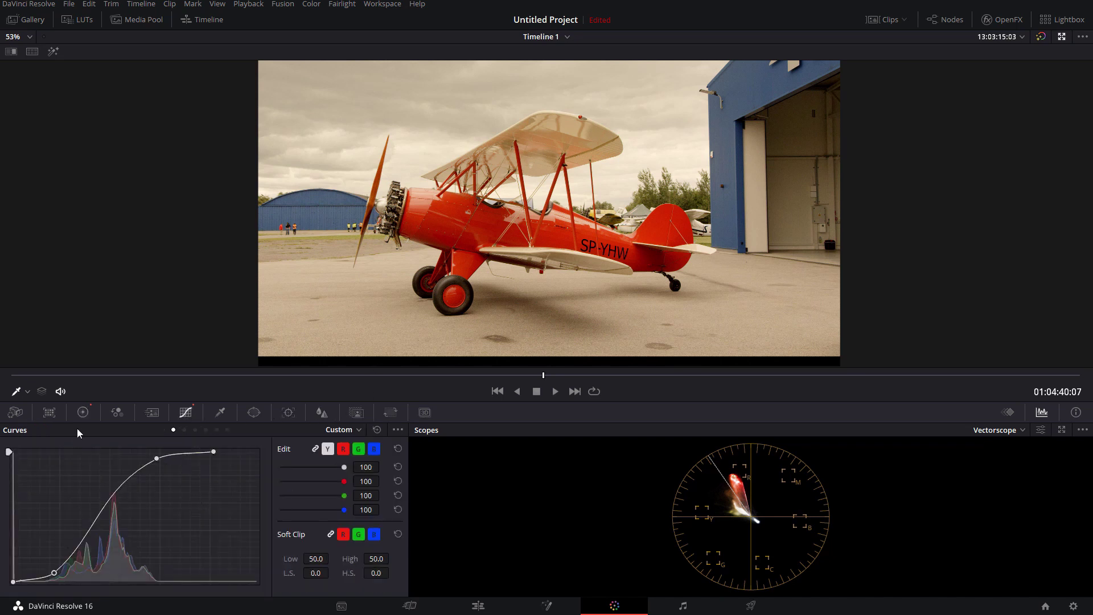
left_click(93, 412)
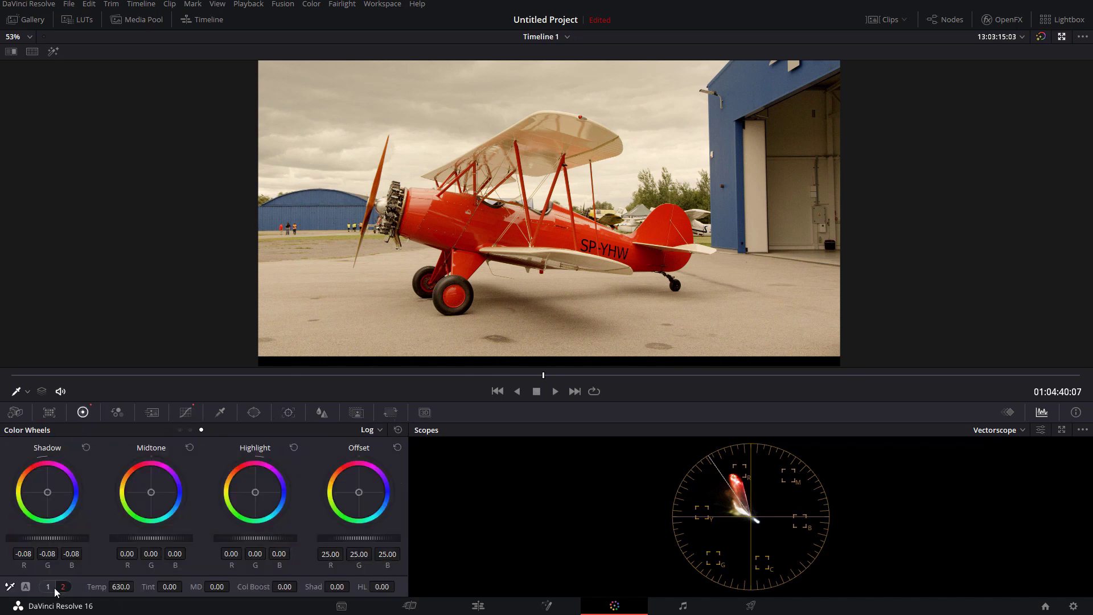